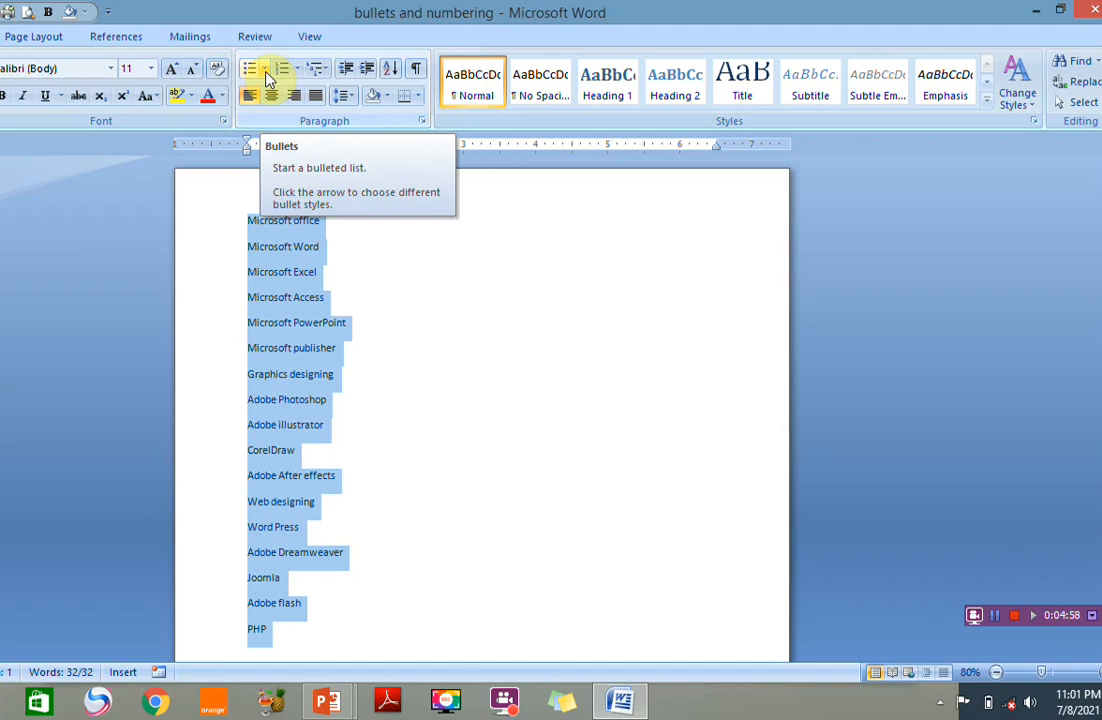
# Apply solid round bullets to the lines from Microsoft office through Microsoft publisher.
pyautogui.click(266, 70)
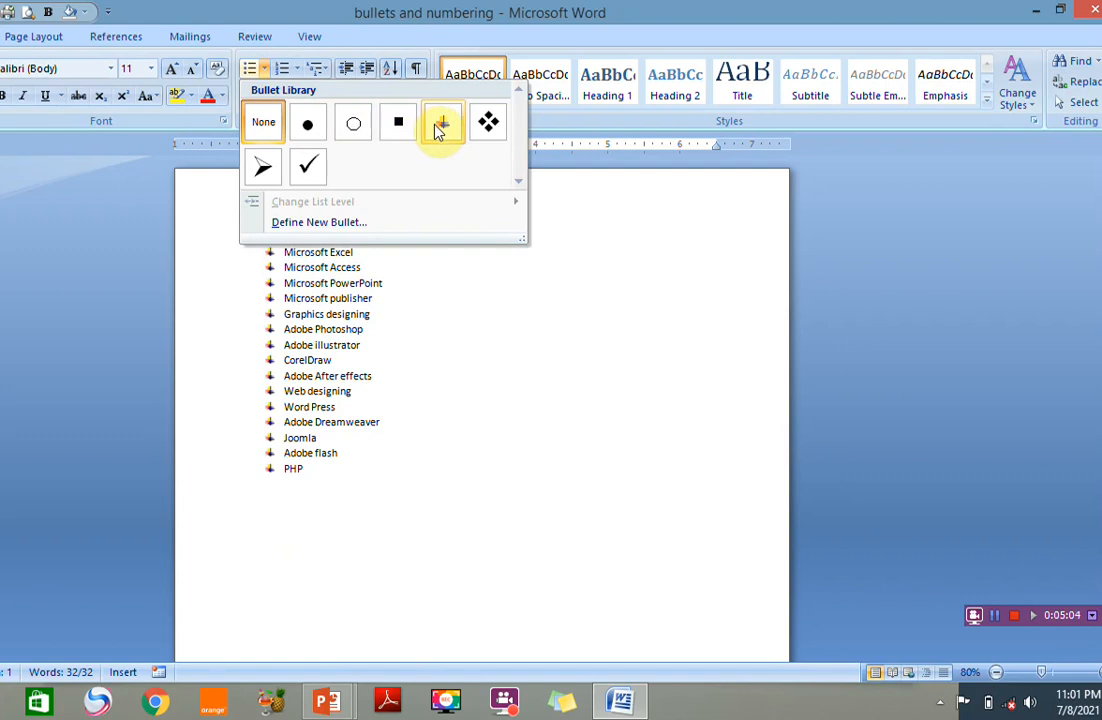
pyautogui.click(459, 289)
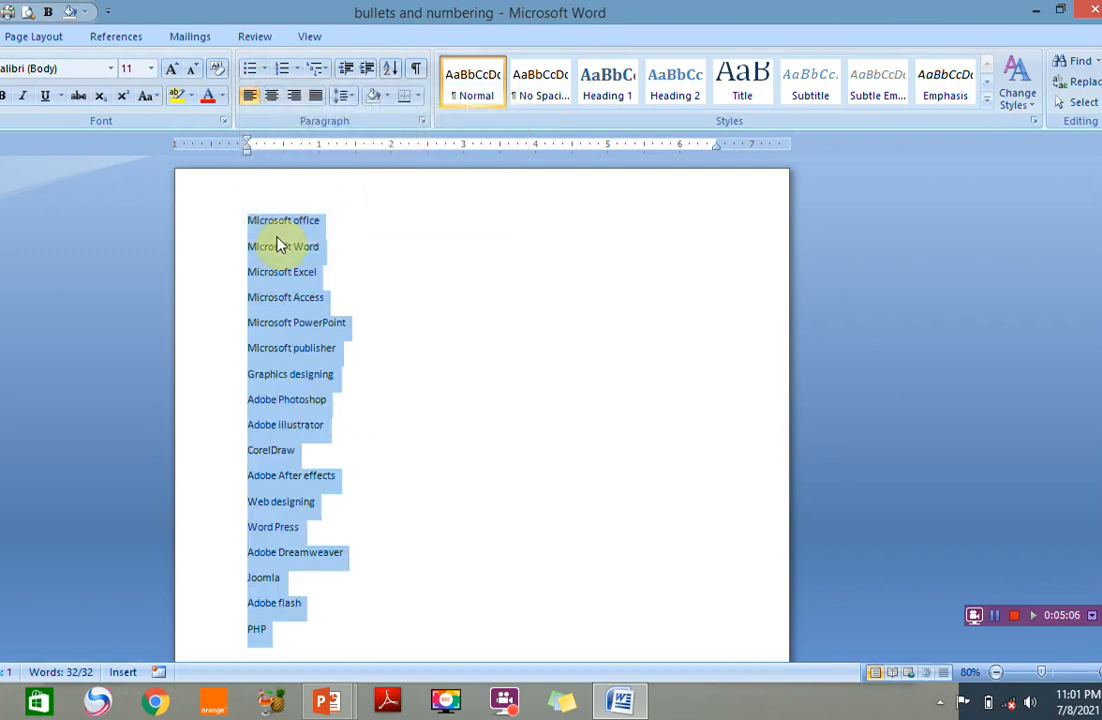
pyautogui.moveTo(249, 221); pyautogui.dragTo(351, 349)
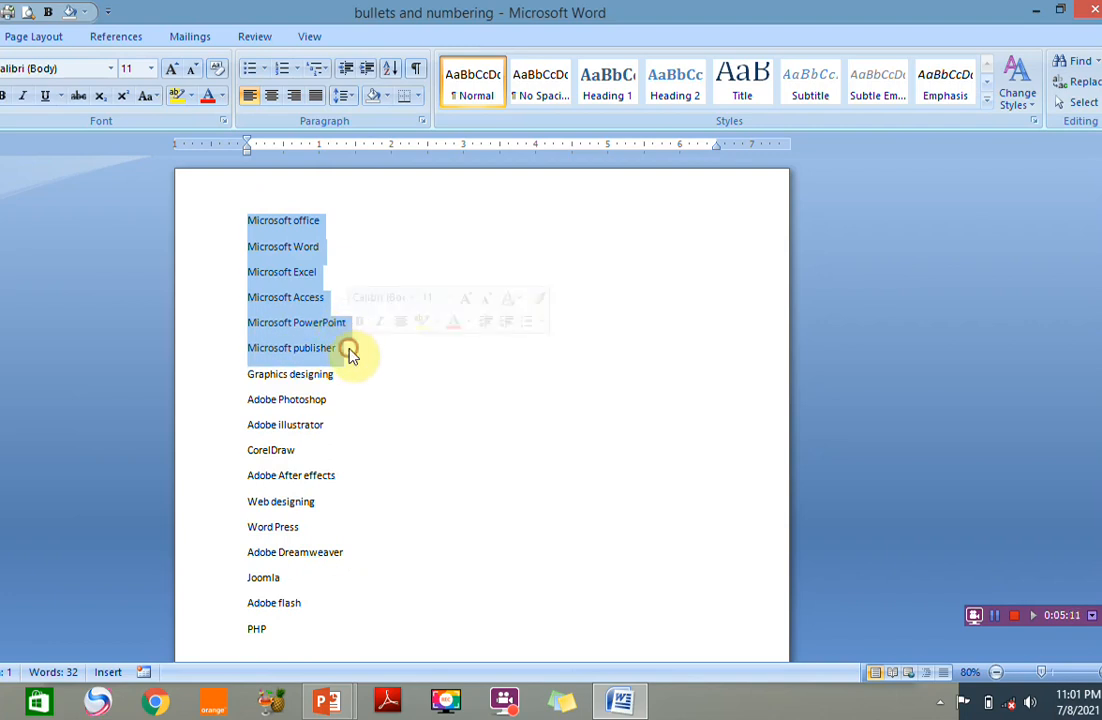
pyautogui.click(265, 69)
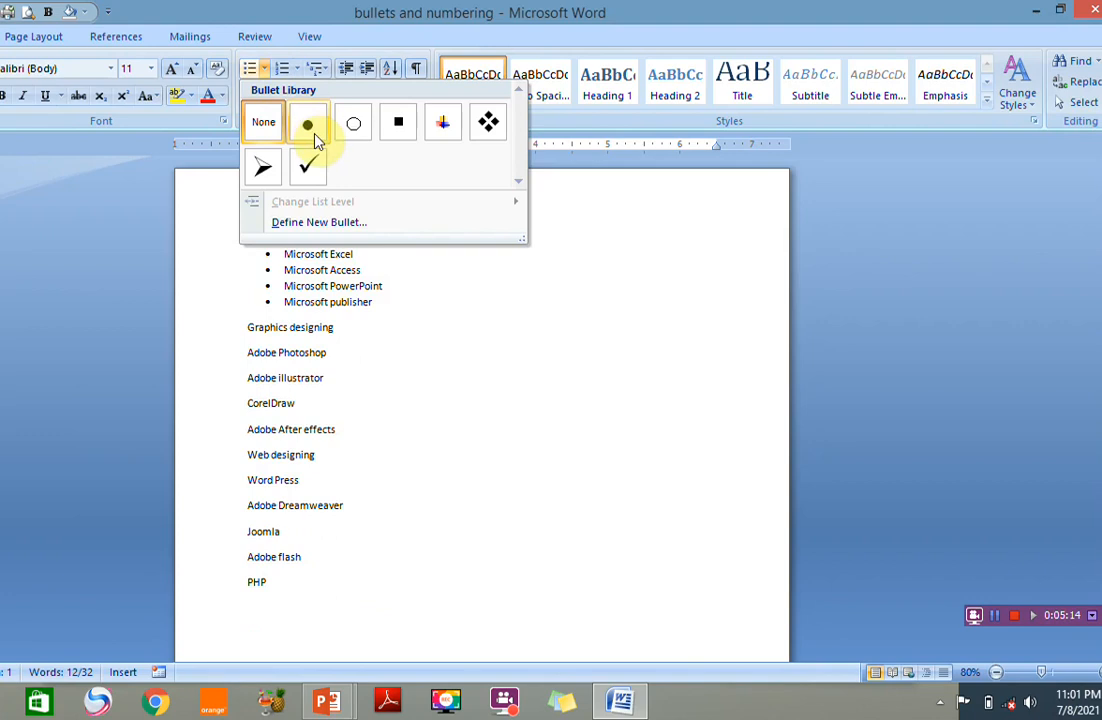
pyautogui.click(312, 135)
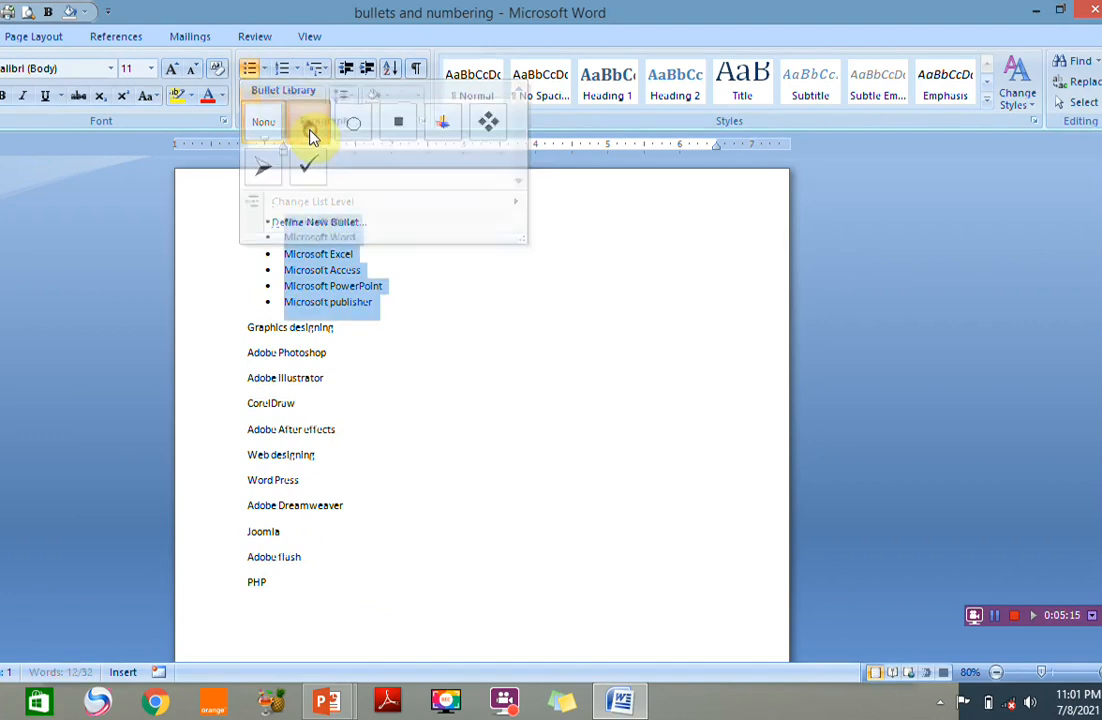
# Apply the multicoloured cross-shaped bullet to the lines from Graphics designing through Adobe After effects.
pyautogui.click(243, 328)
pyautogui.moveTo(243, 328); pyautogui.dragTo(339, 424)
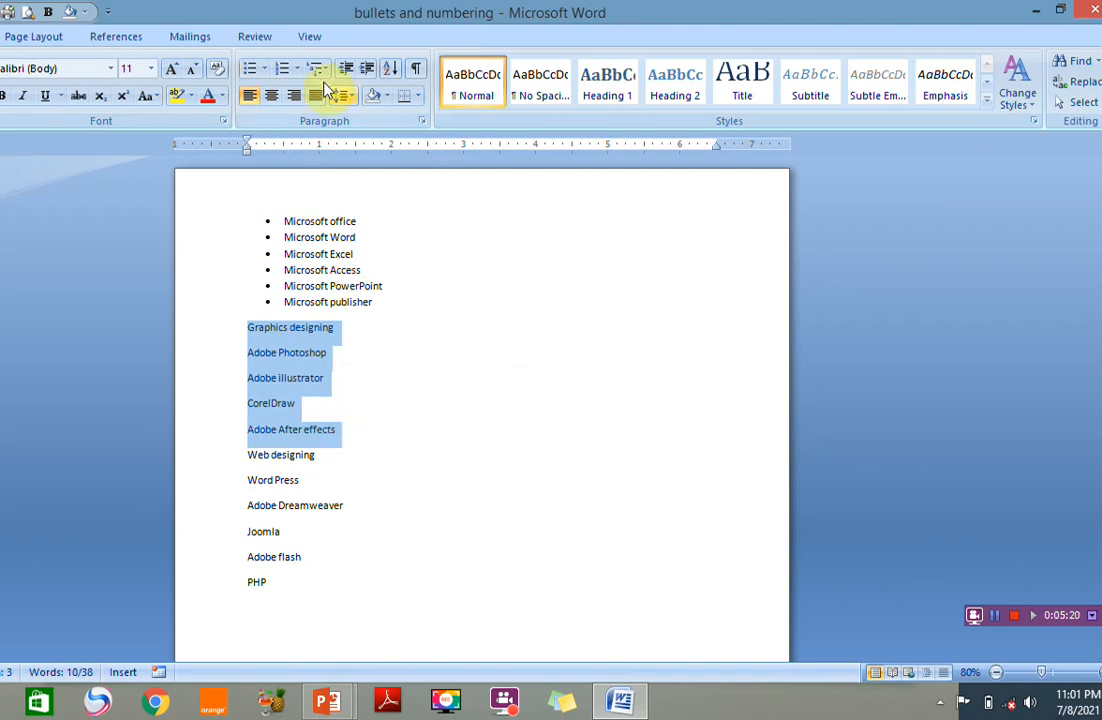
pyautogui.click(264, 68)
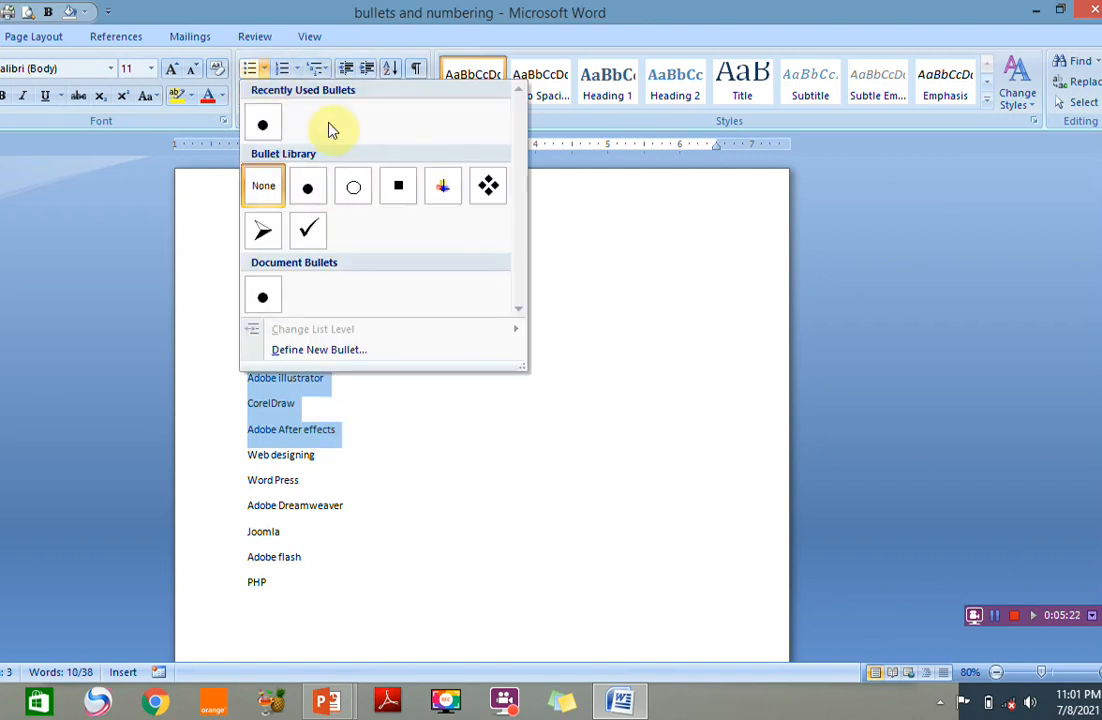
pyautogui.click(436, 184)
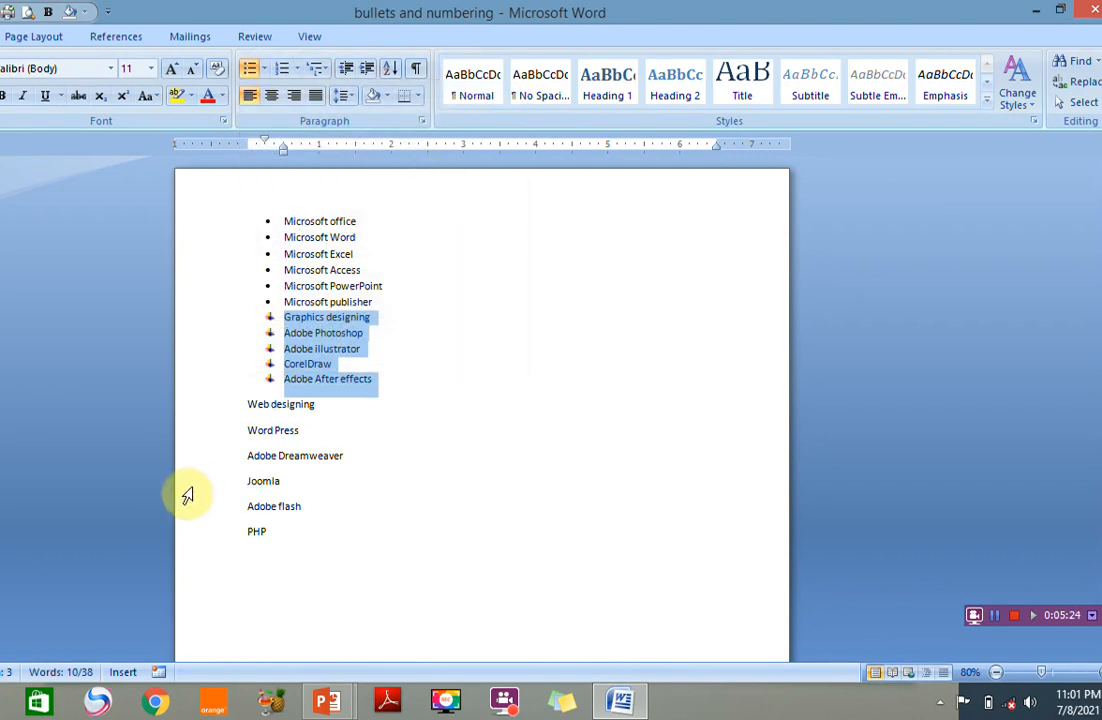
# Apply the four-diamond bullet to the lines from Web designing through PHP.
pyautogui.moveTo(247, 404); pyautogui.dragTo(285, 525)
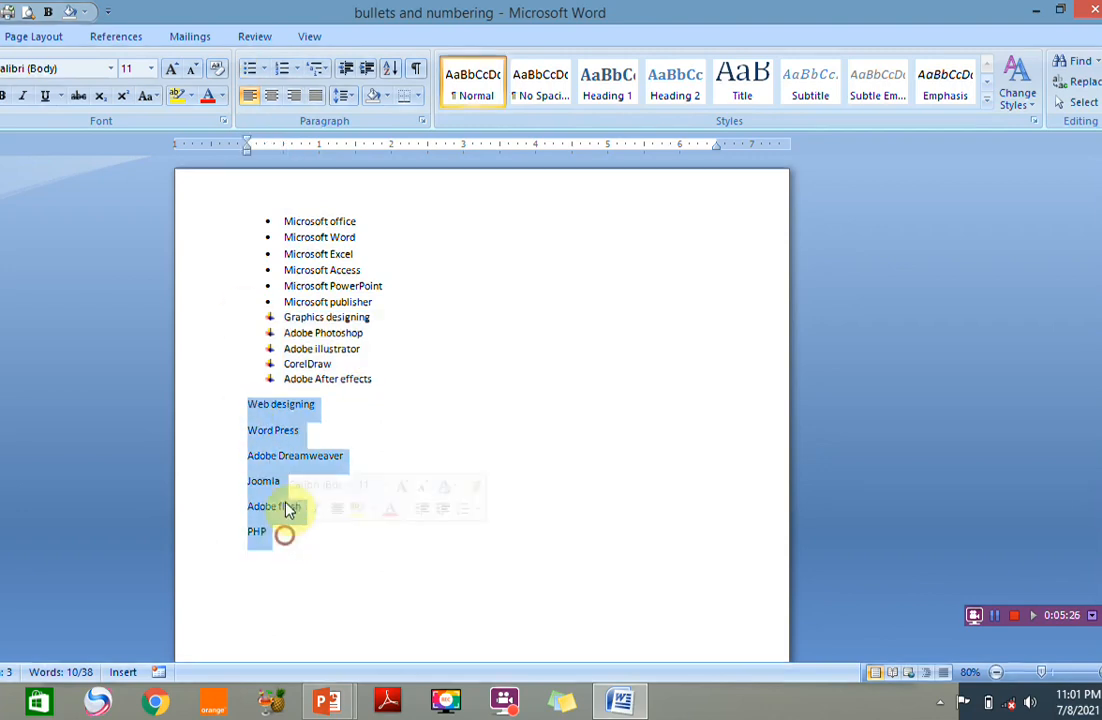
pyautogui.click(264, 68)
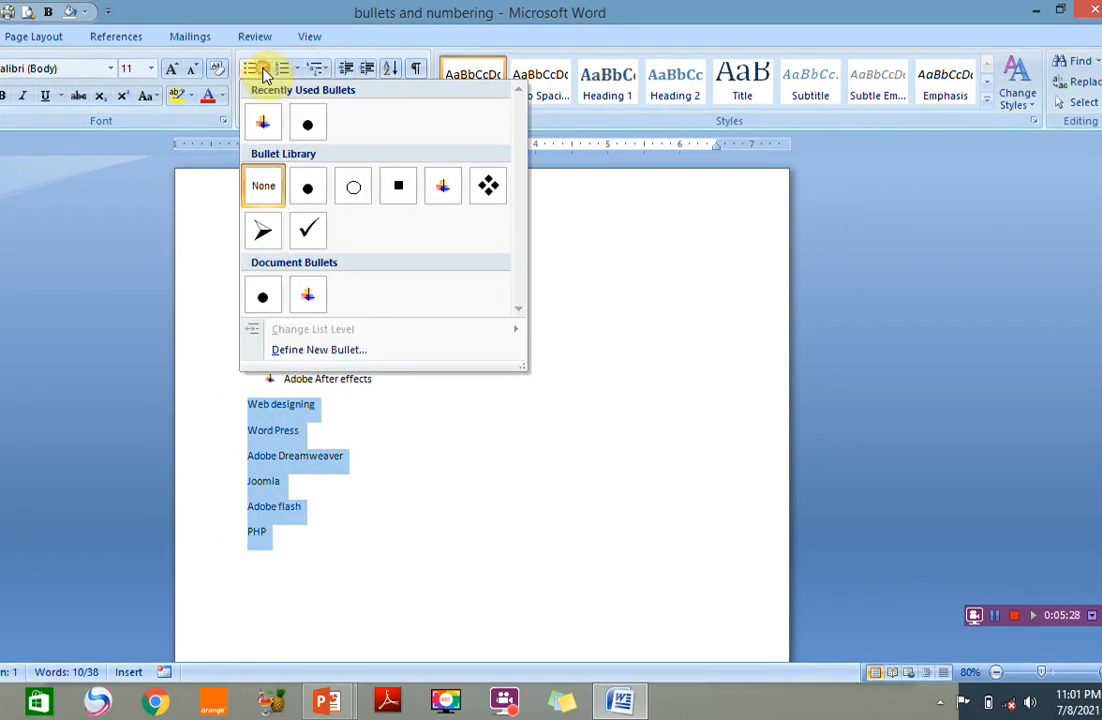
pyautogui.click(487, 186)
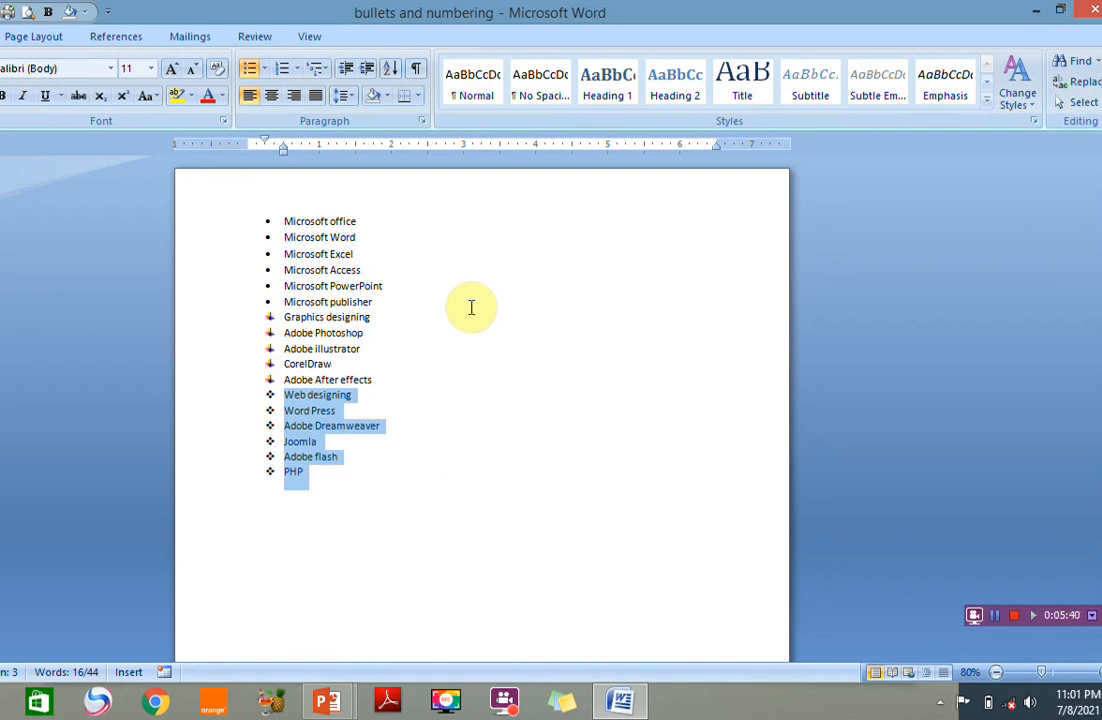
pyautogui.click(452, 310)
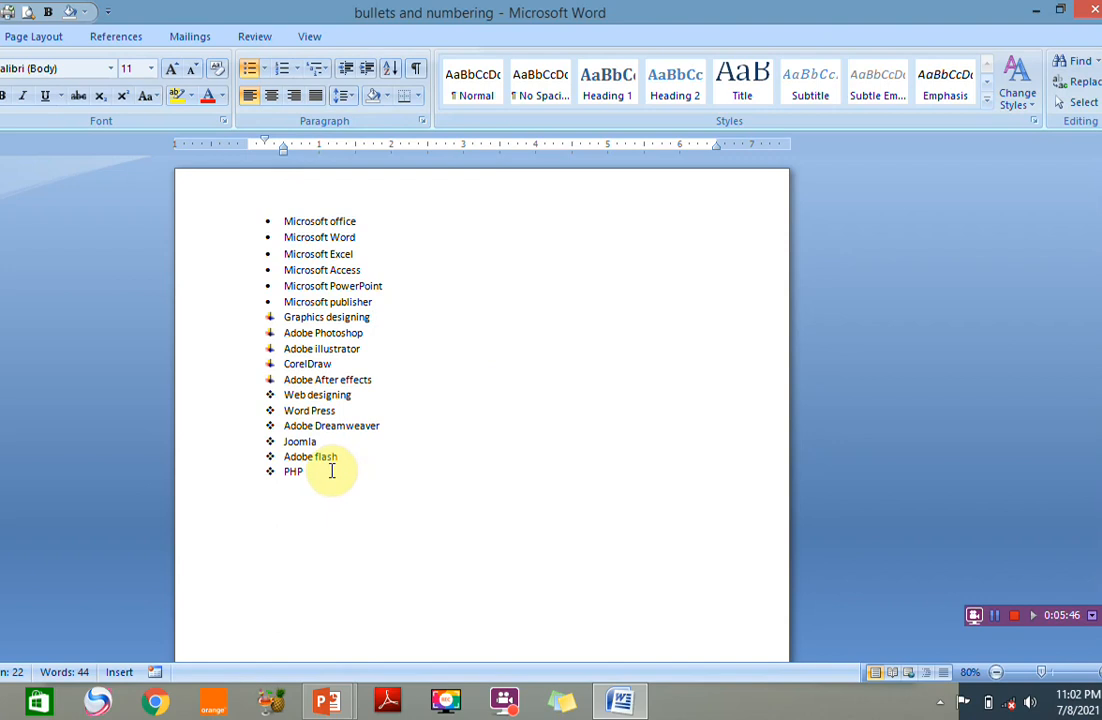
# Convert the entire bulleted list to a numbered list in the 1. 2. 3. format.
pyautogui.moveTo(297, 471); pyautogui.dragTo(227, 226)
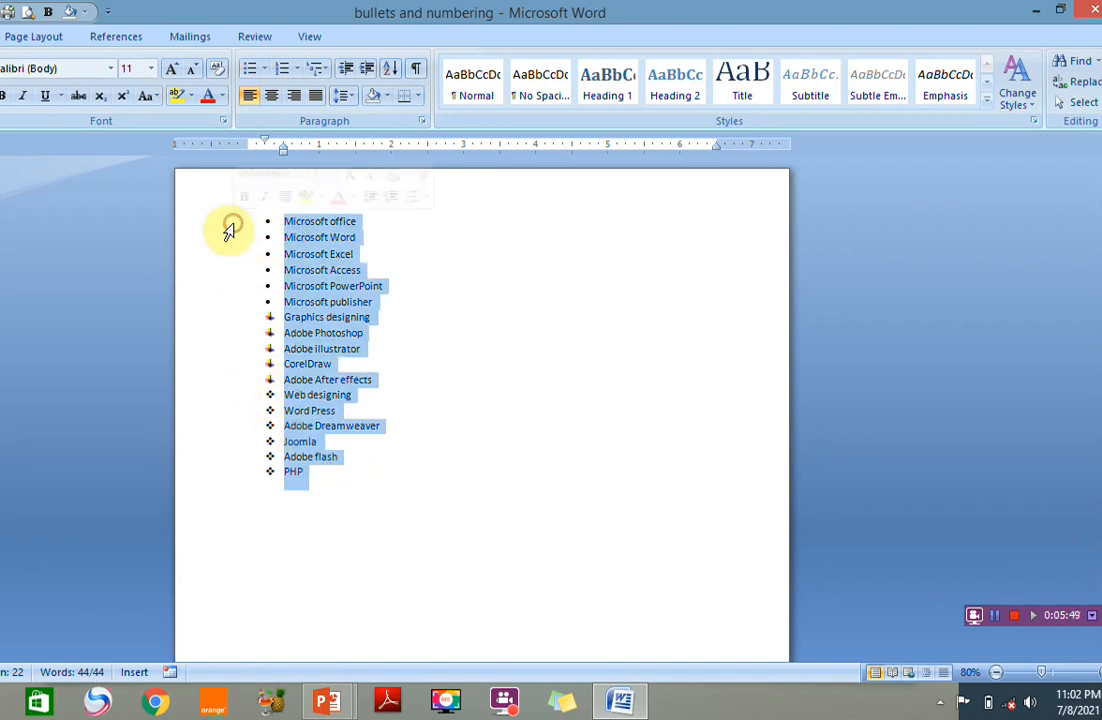
pyautogui.click(297, 69)
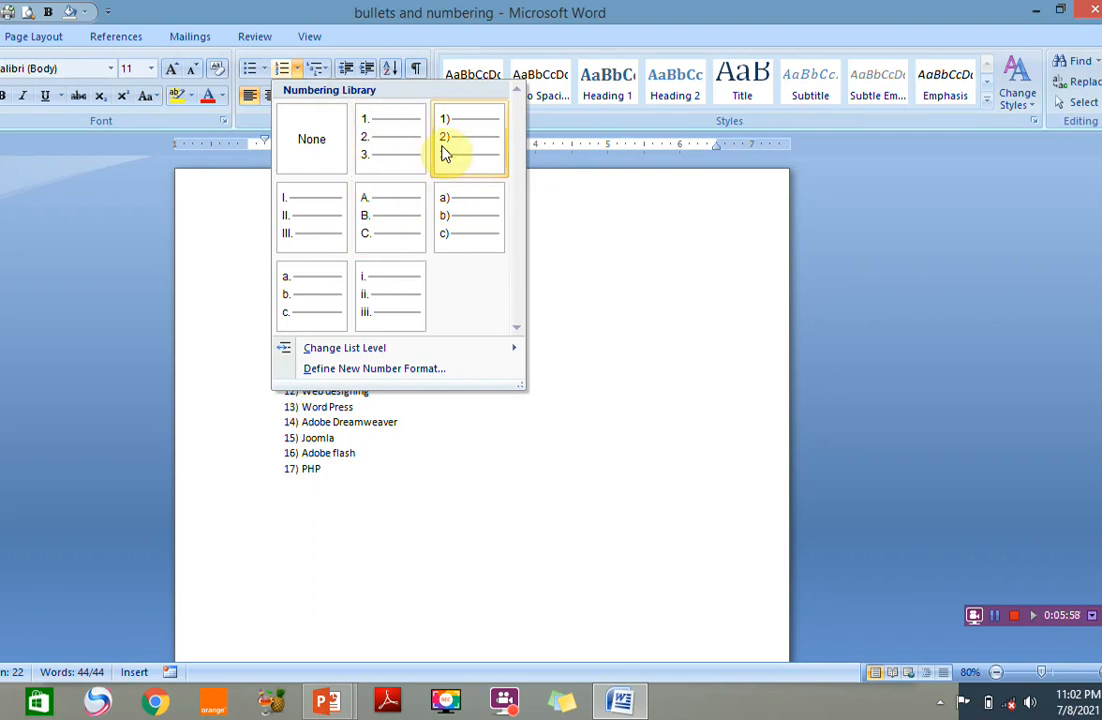
pyautogui.click(383, 155)
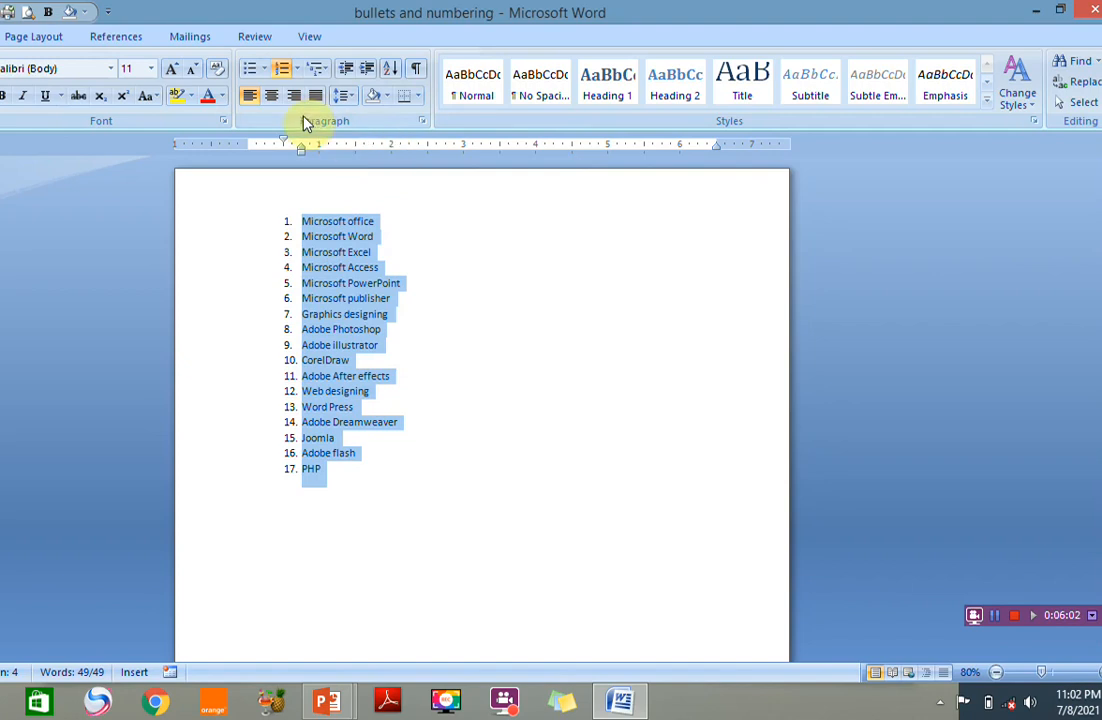
# Switch the whole list to multicoloured bullets, and replace them with a new ℜ bullet from the Symbol font, character code 194.
pyautogui.click(262, 68)
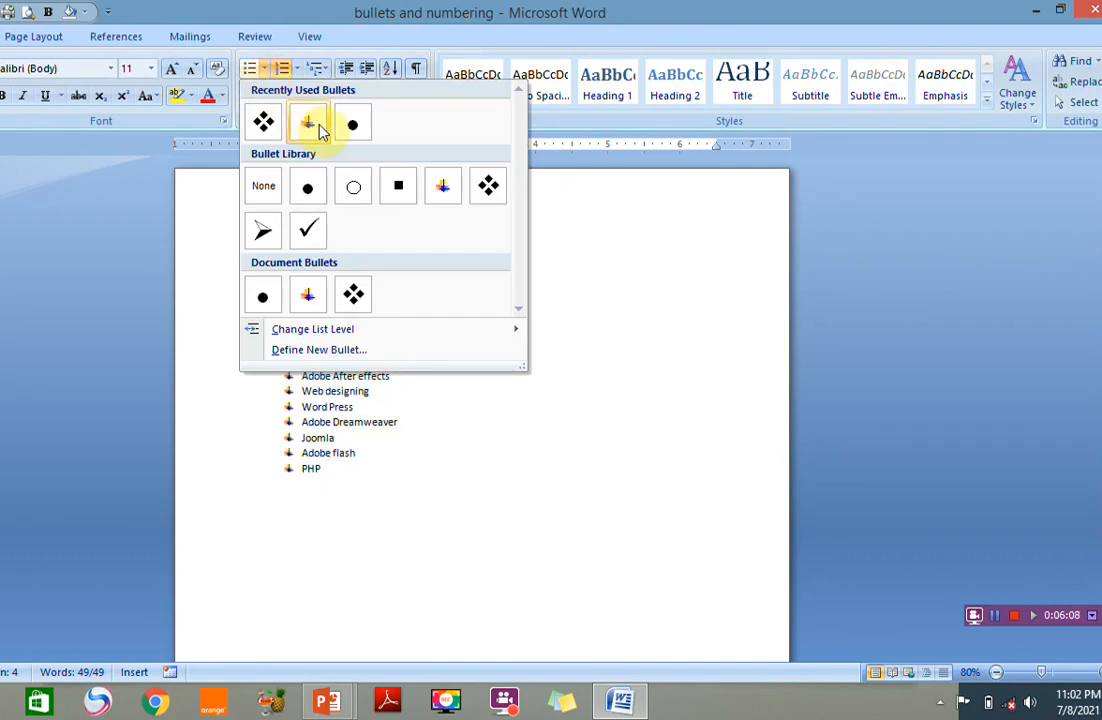
pyautogui.click(307, 125)
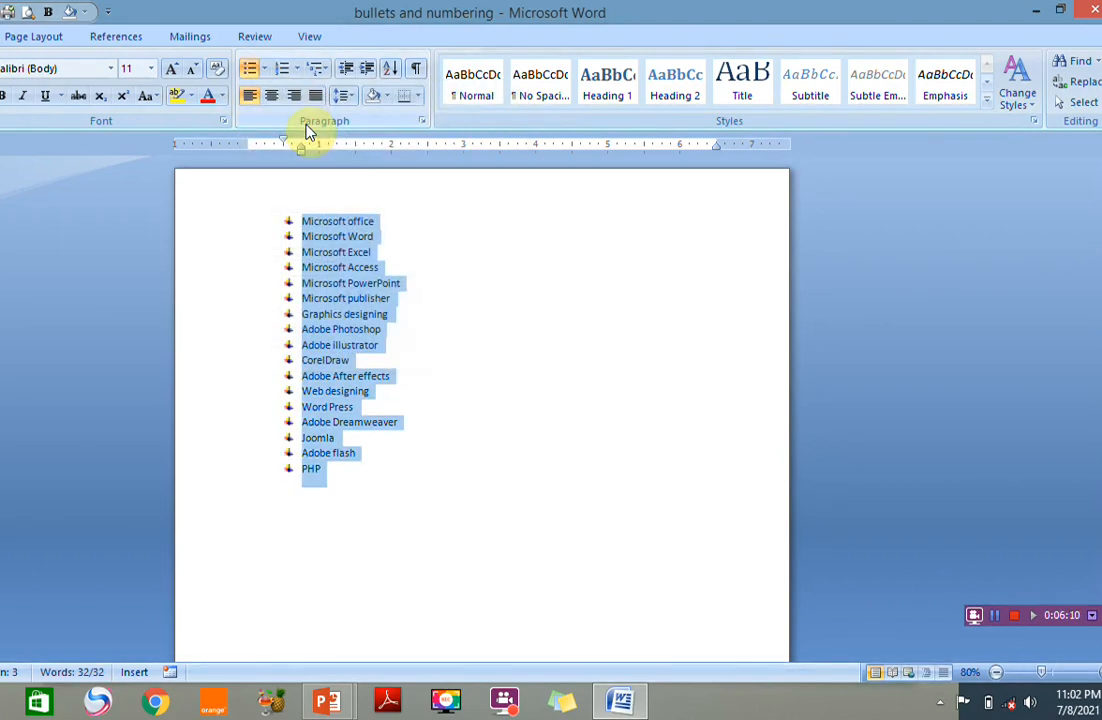
pyautogui.click(262, 68)
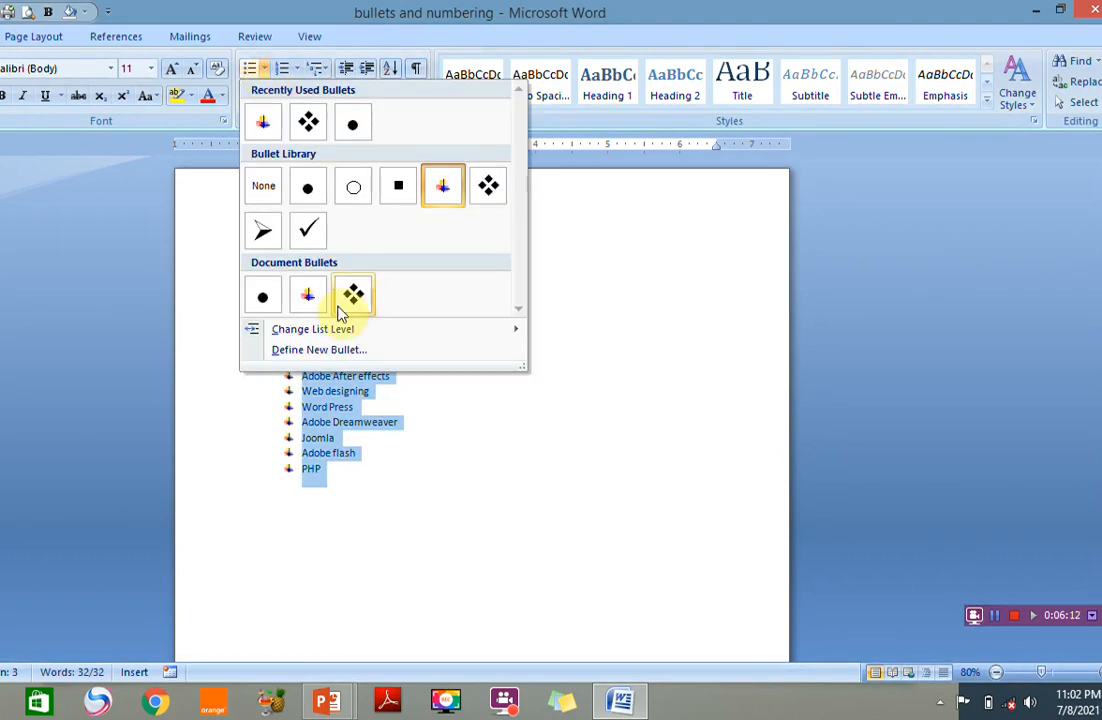
pyautogui.click(330, 350)
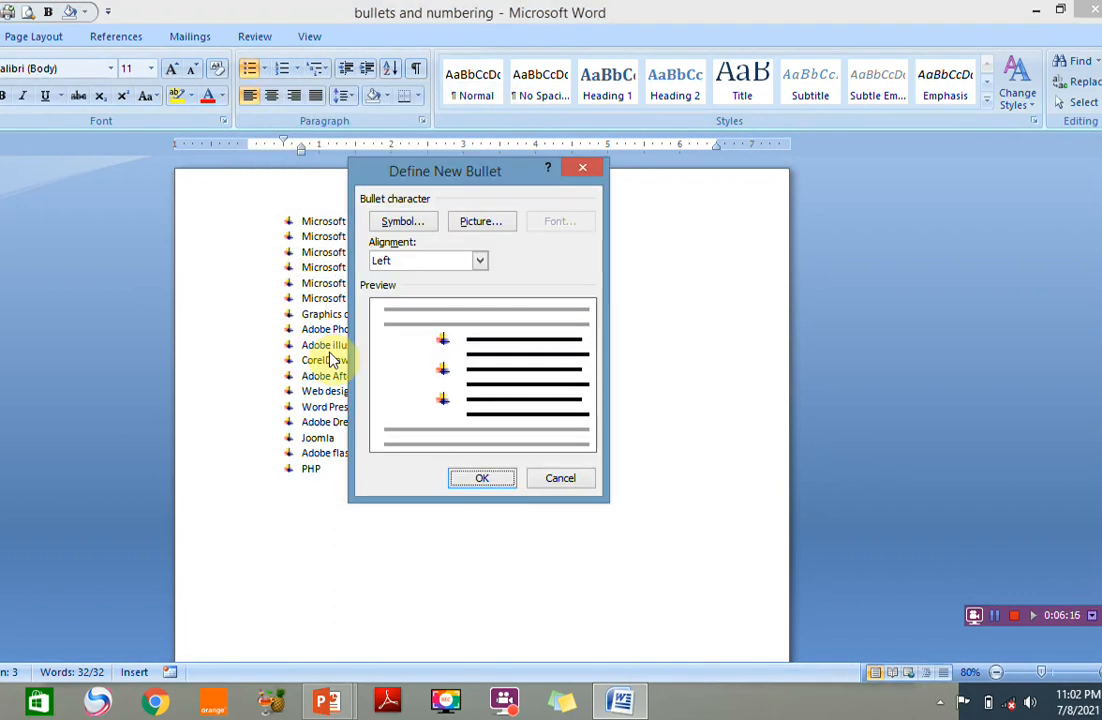
pyautogui.click(405, 230)
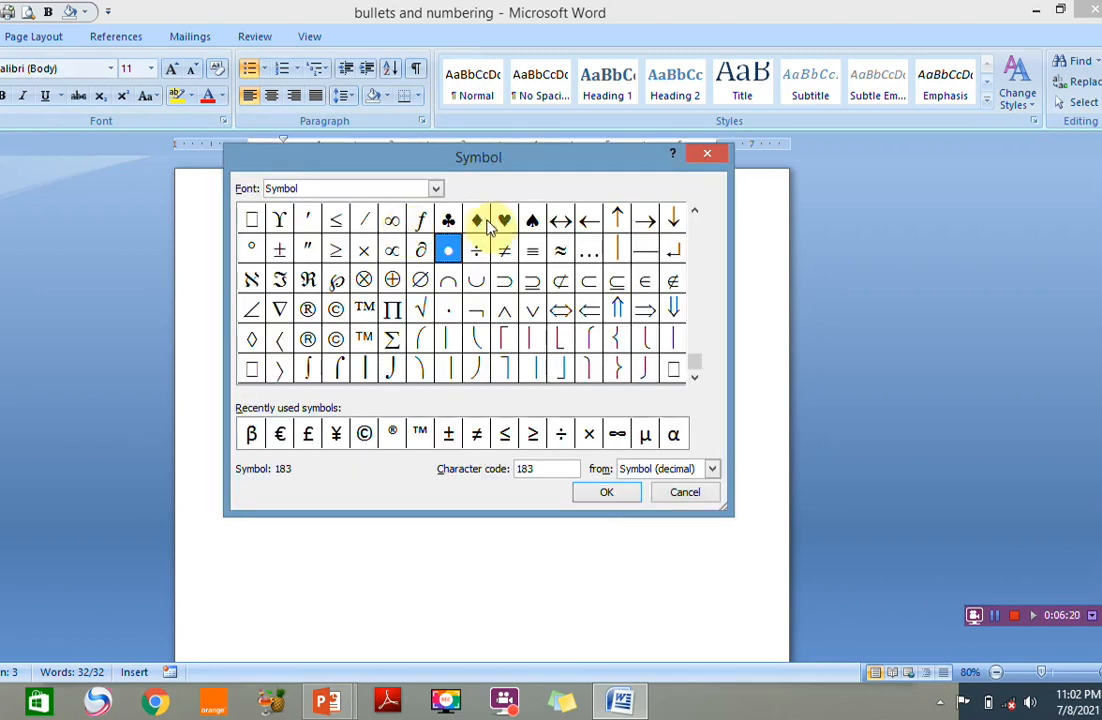
pyautogui.click(308, 280)
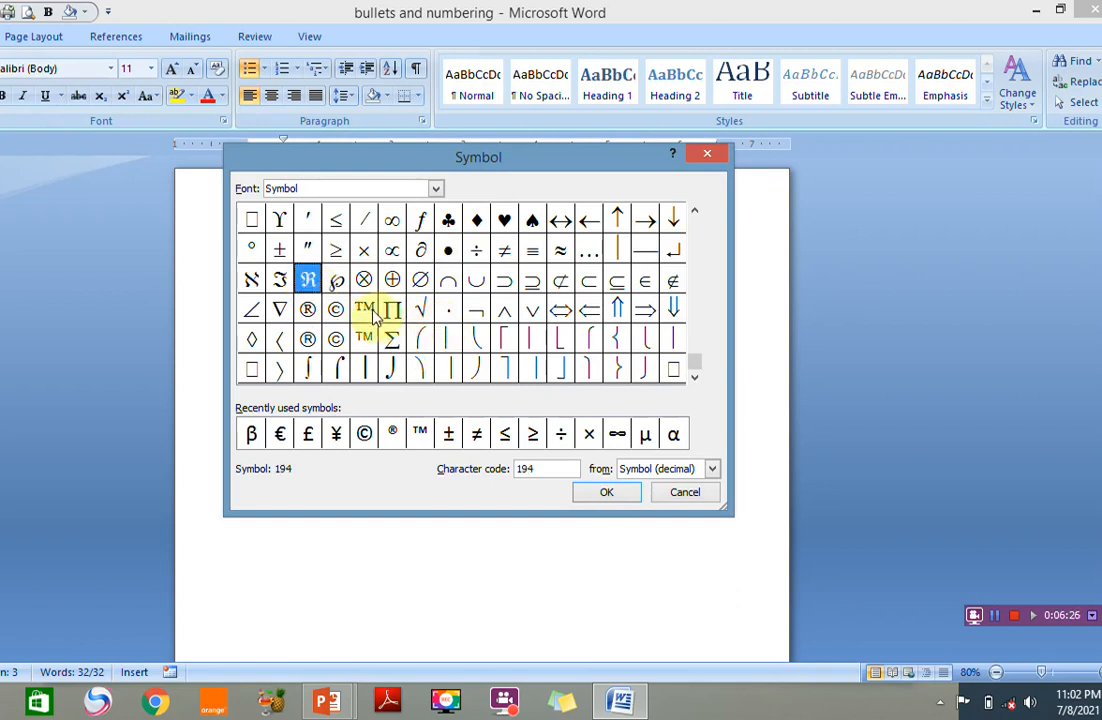
pyautogui.click(603, 490)
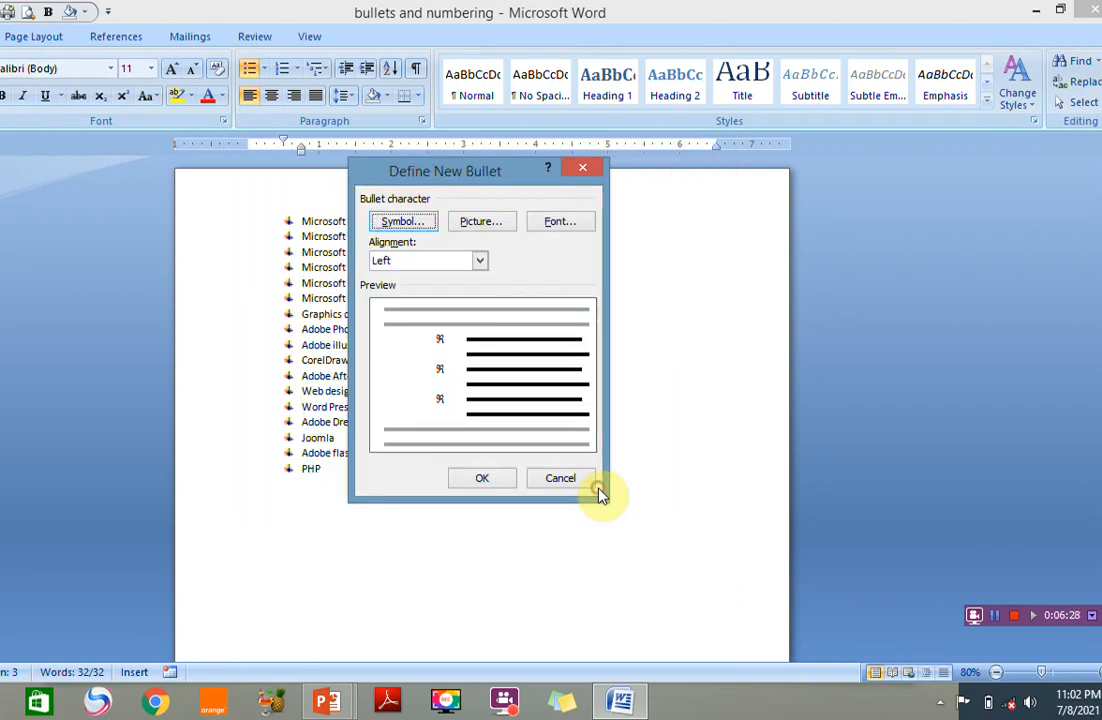
pyautogui.click(485, 479)
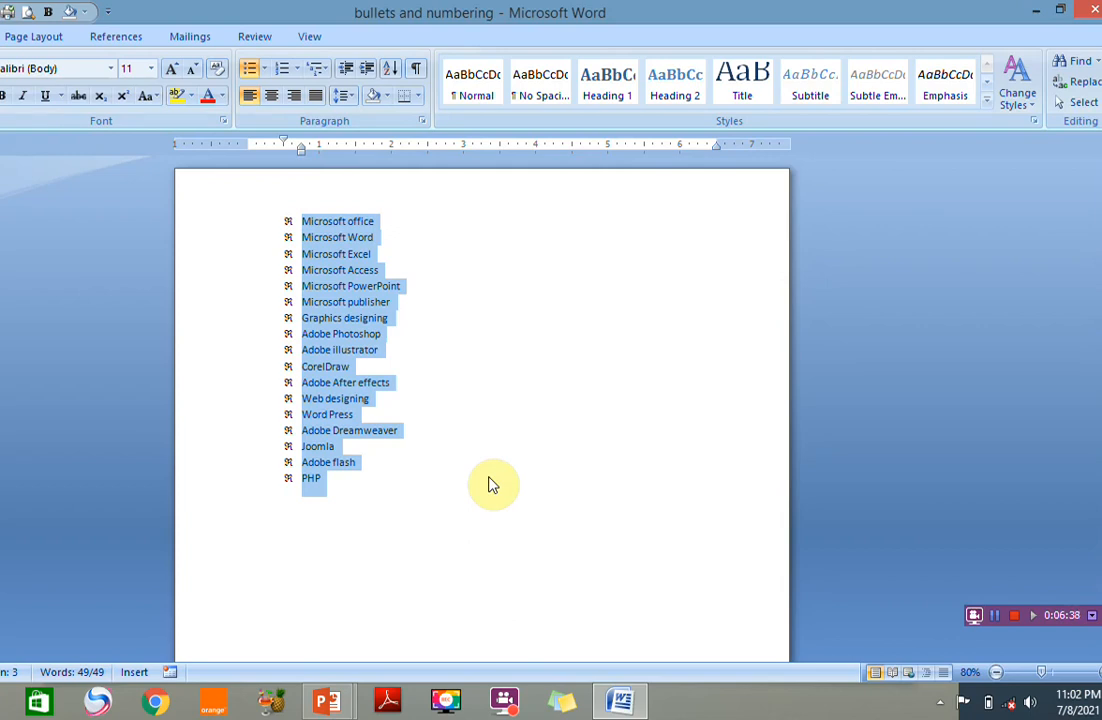
# Replace the ℜ bullets on the whole list with 1. 2. 3. numbering.
pyautogui.click(296, 68)
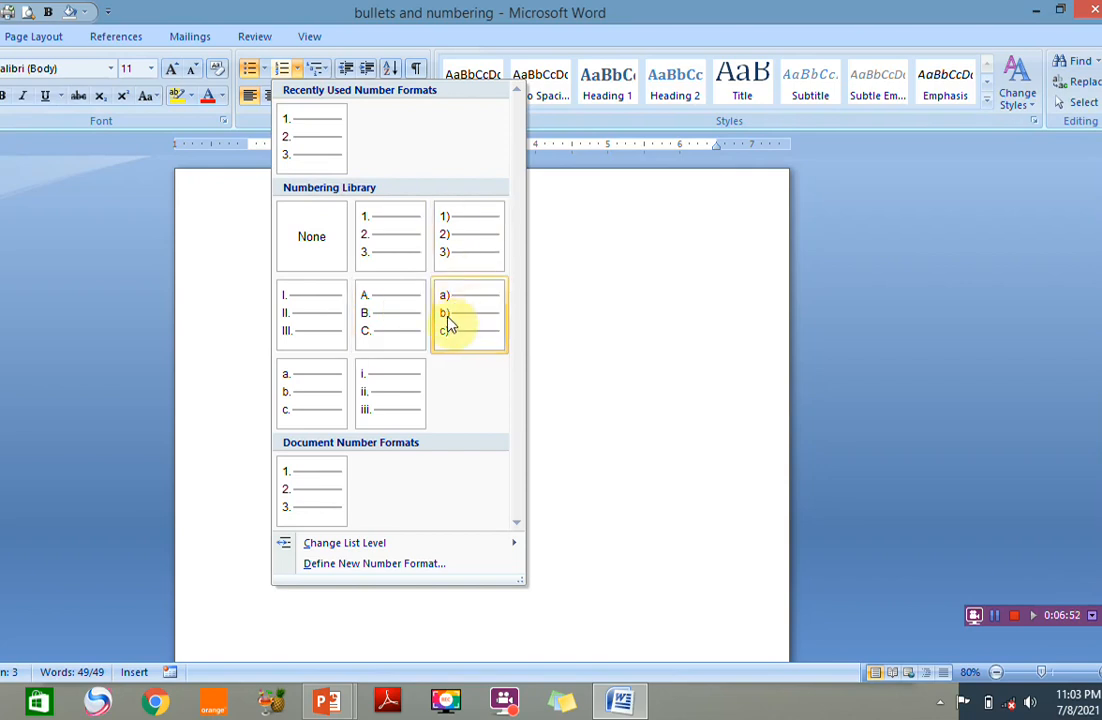
pyautogui.click(394, 264)
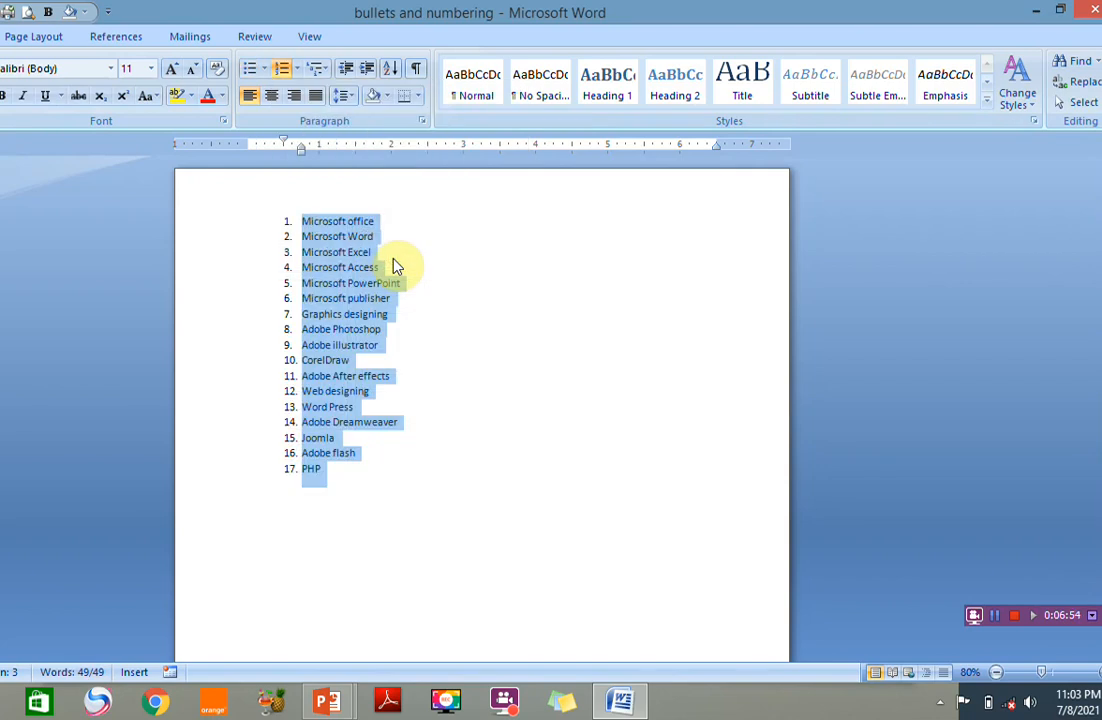
pyautogui.click(477, 354)
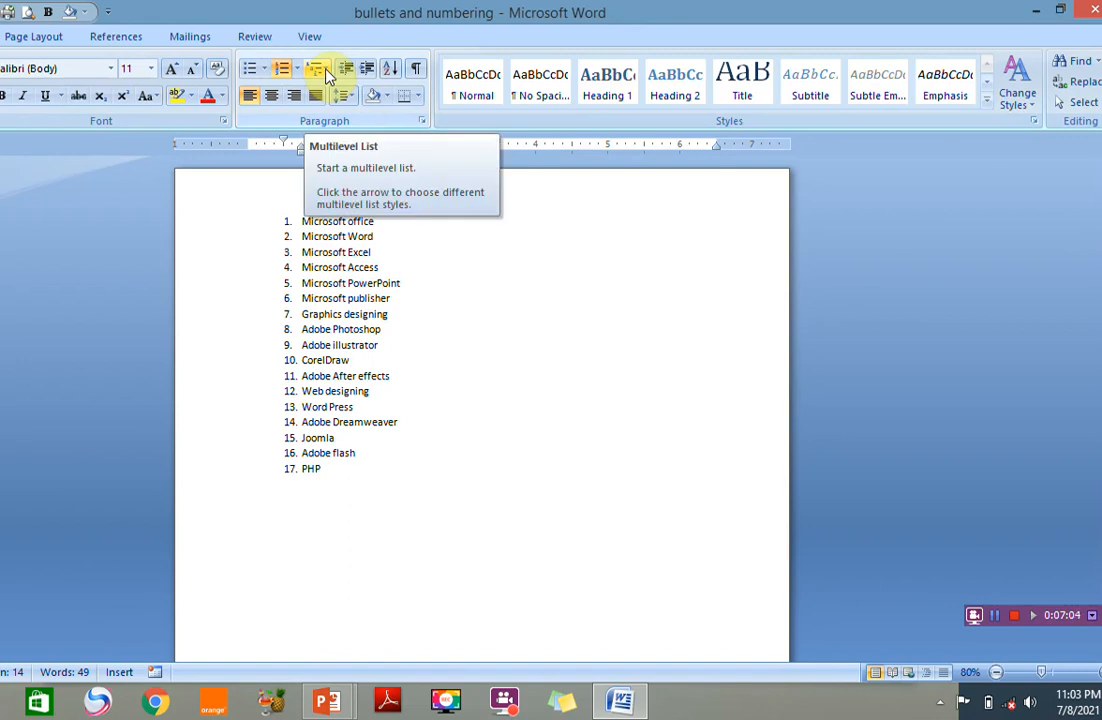
# Apply the 1) a) i) multilevel list style to all lines from Microsoft office through PHP.
pyautogui.moveTo(335, 476); pyautogui.dragTo(283, 219)
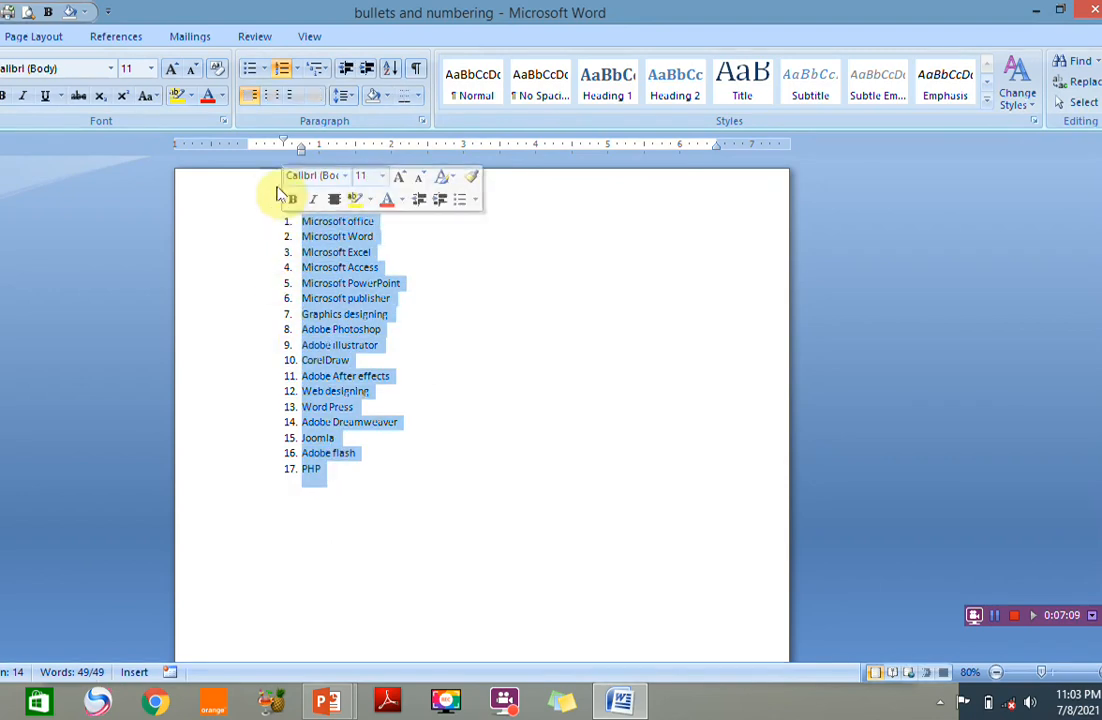
pyautogui.click(323, 72)
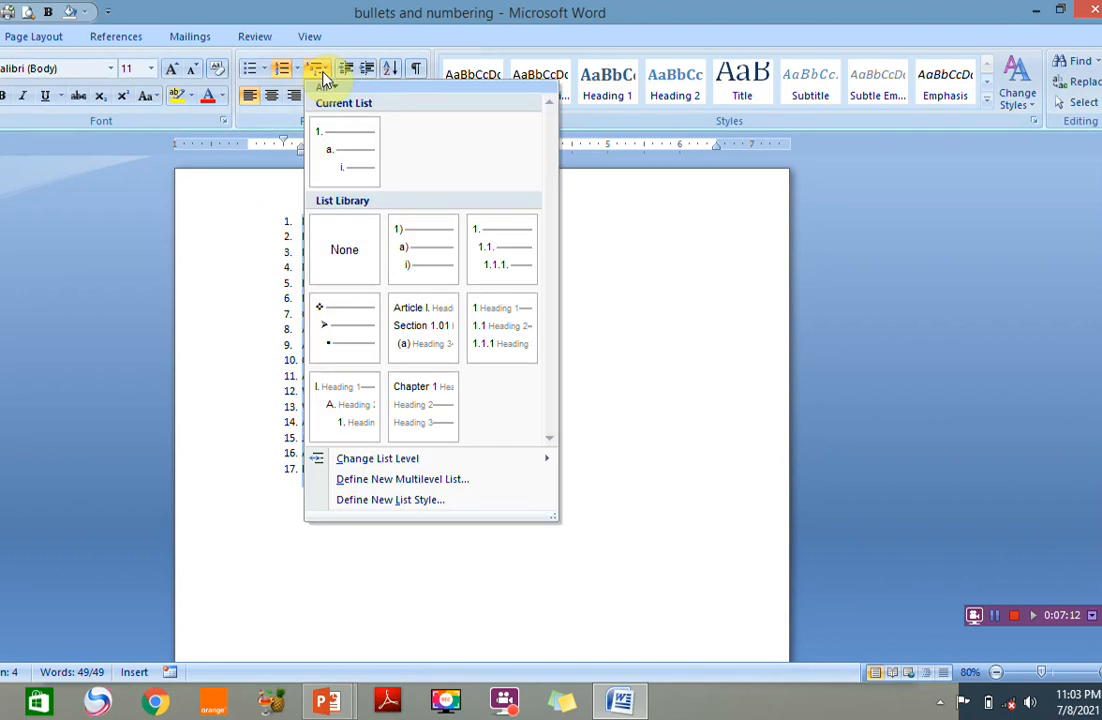
pyautogui.moveTo(368, 174)
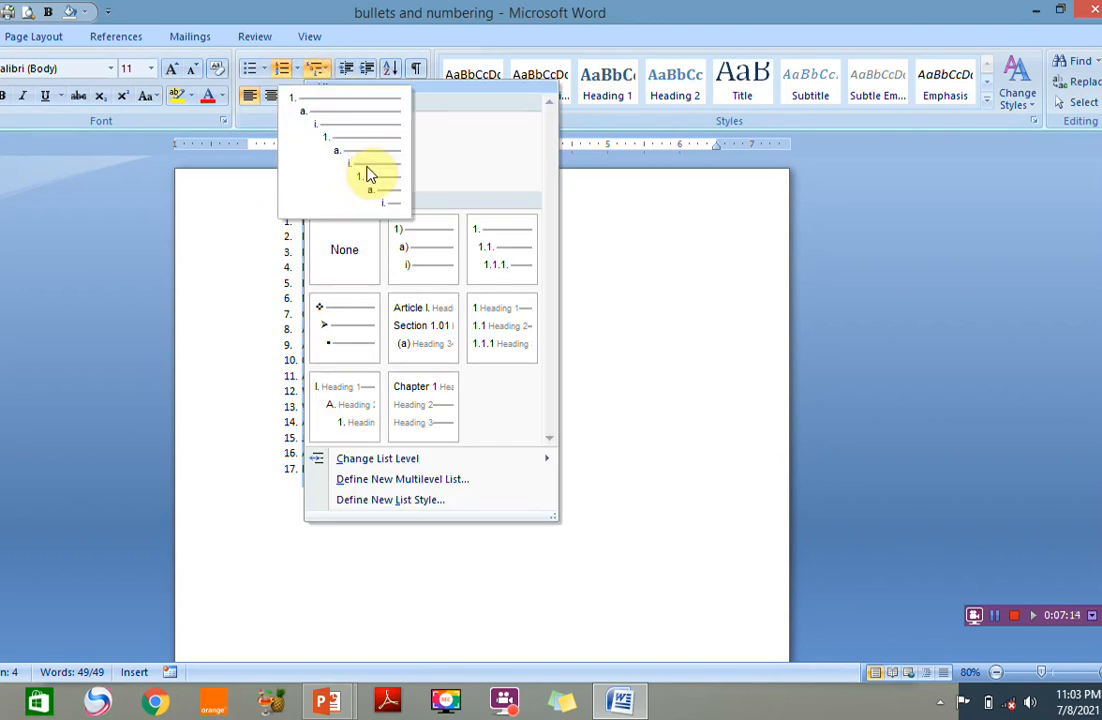
pyautogui.moveTo(415, 253)
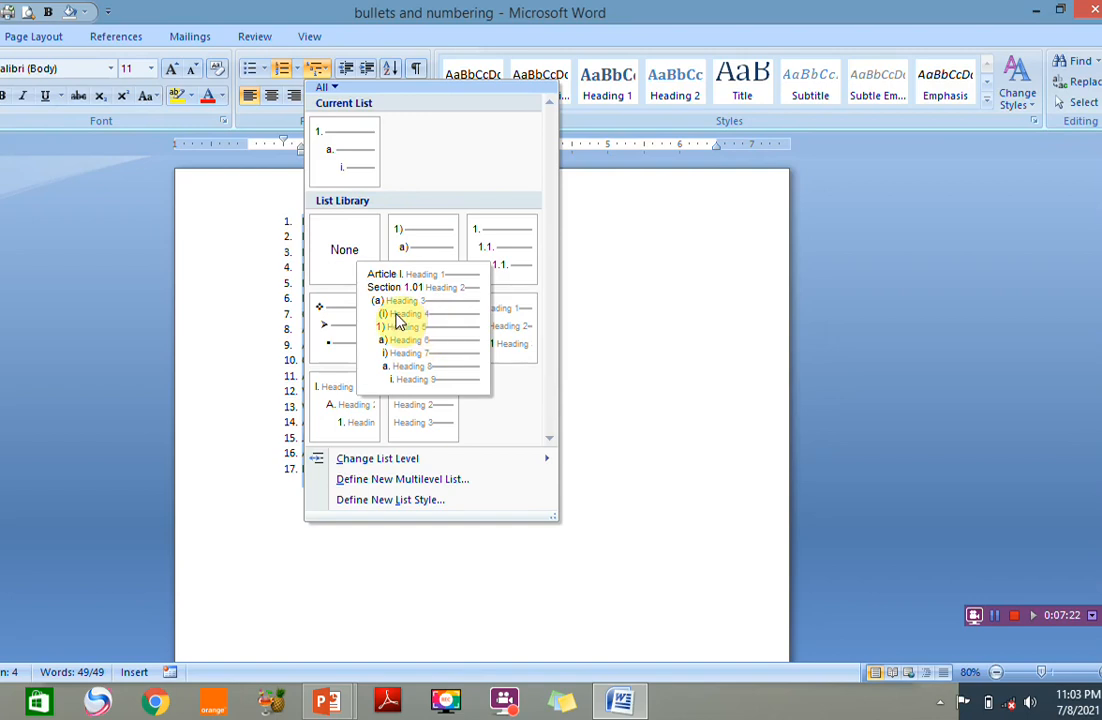
pyautogui.moveTo(355, 338)
pyautogui.moveTo(408, 280)
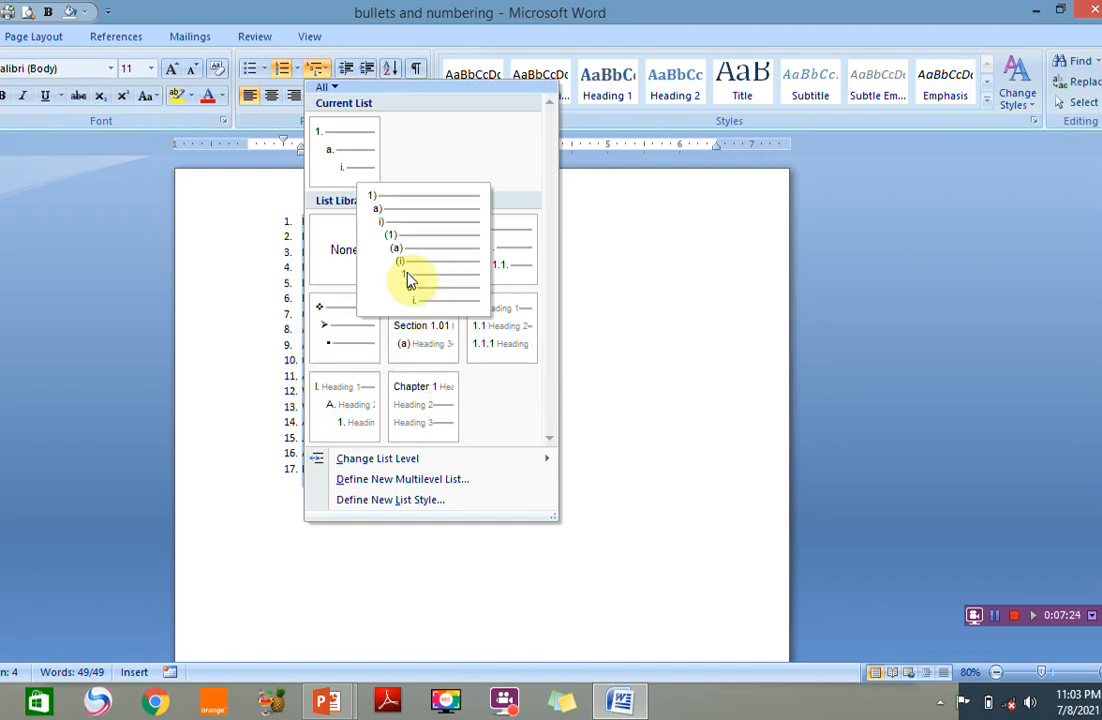
pyautogui.click(412, 260)
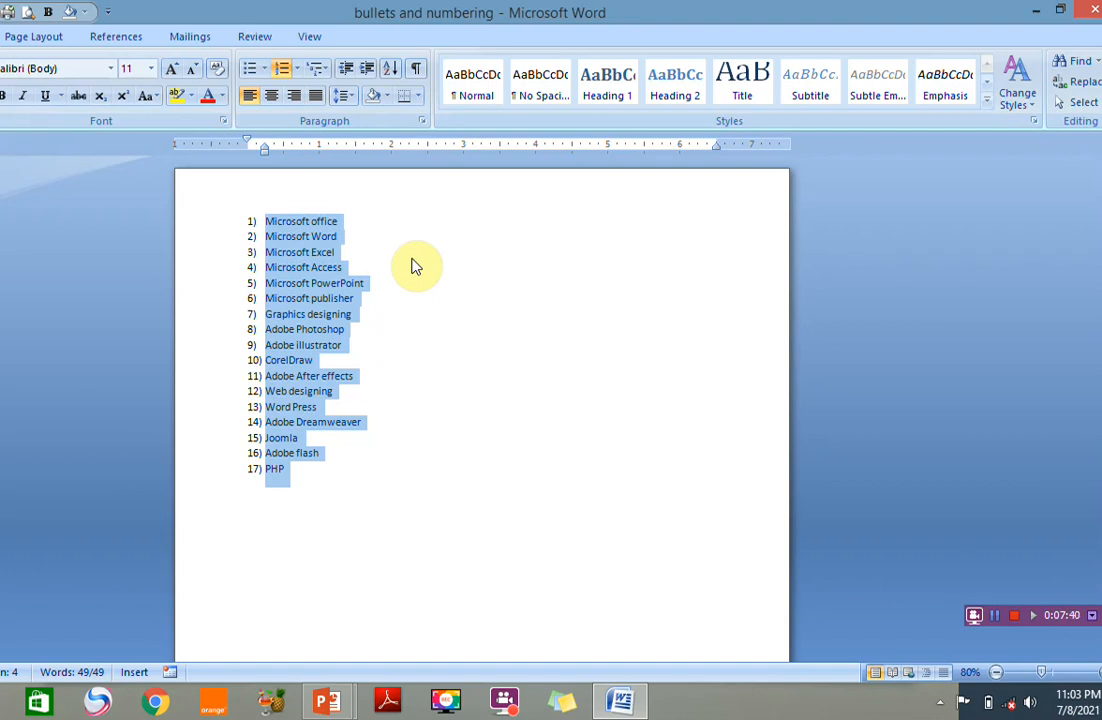
pyautogui.click(381, 251)
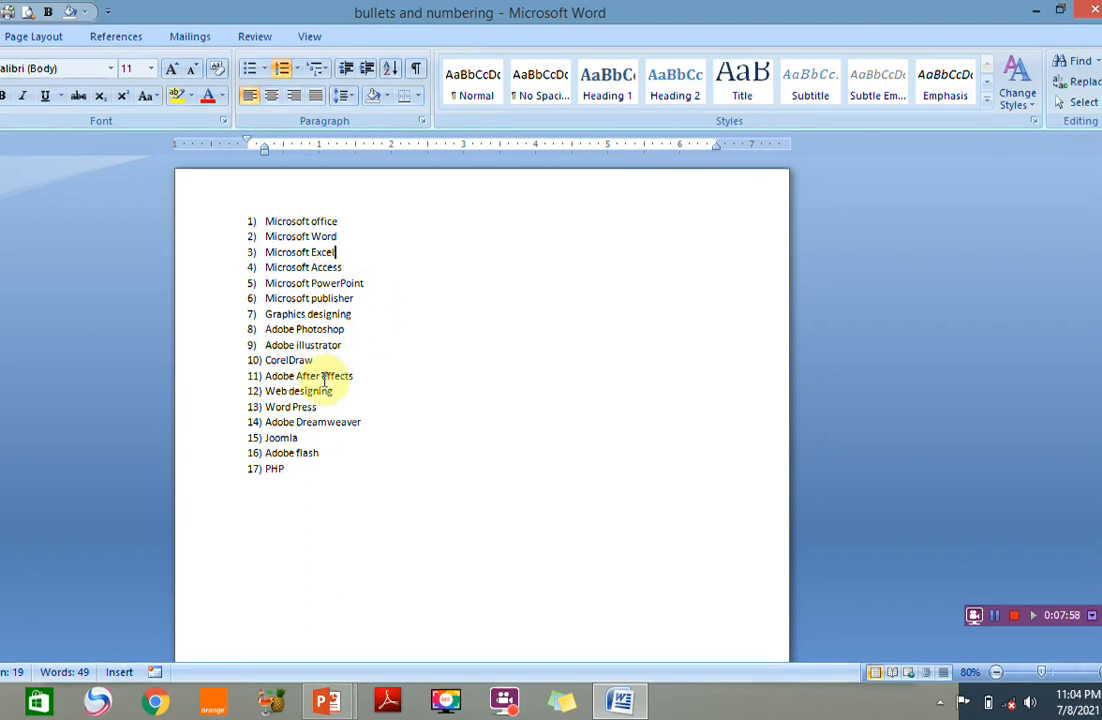
# Remove the numbering from the entire list, turning it back into plain paragraphs.
pyautogui.moveTo(288, 470); pyautogui.dragTo(258, 222)
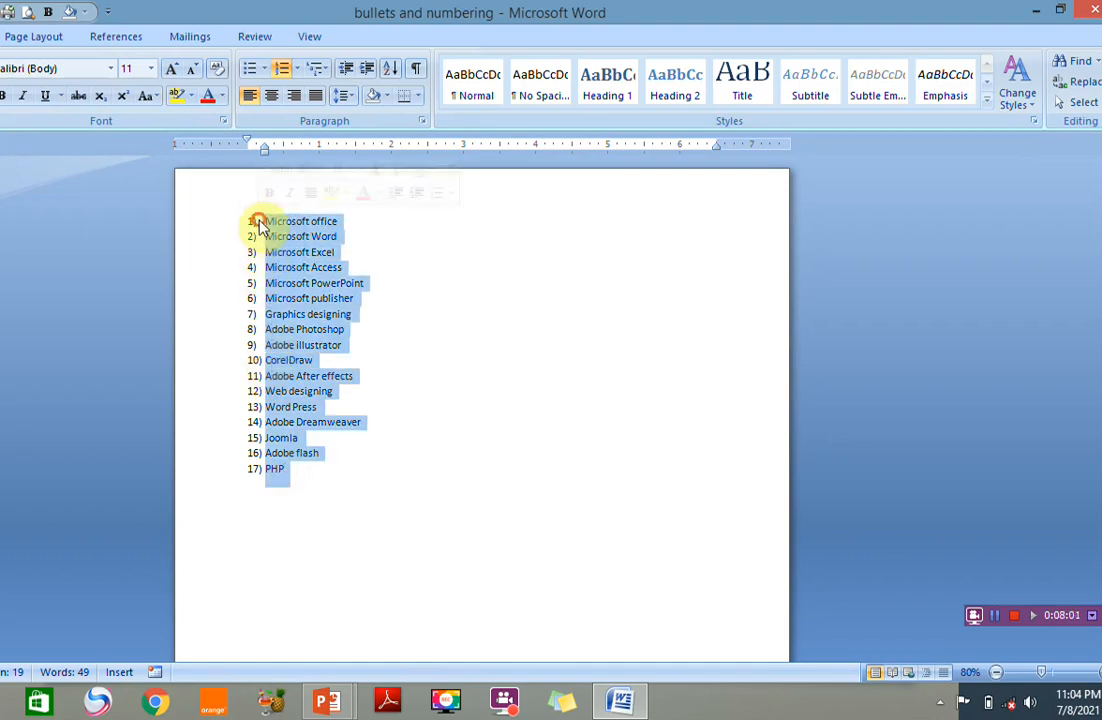
pyautogui.click(282, 68)
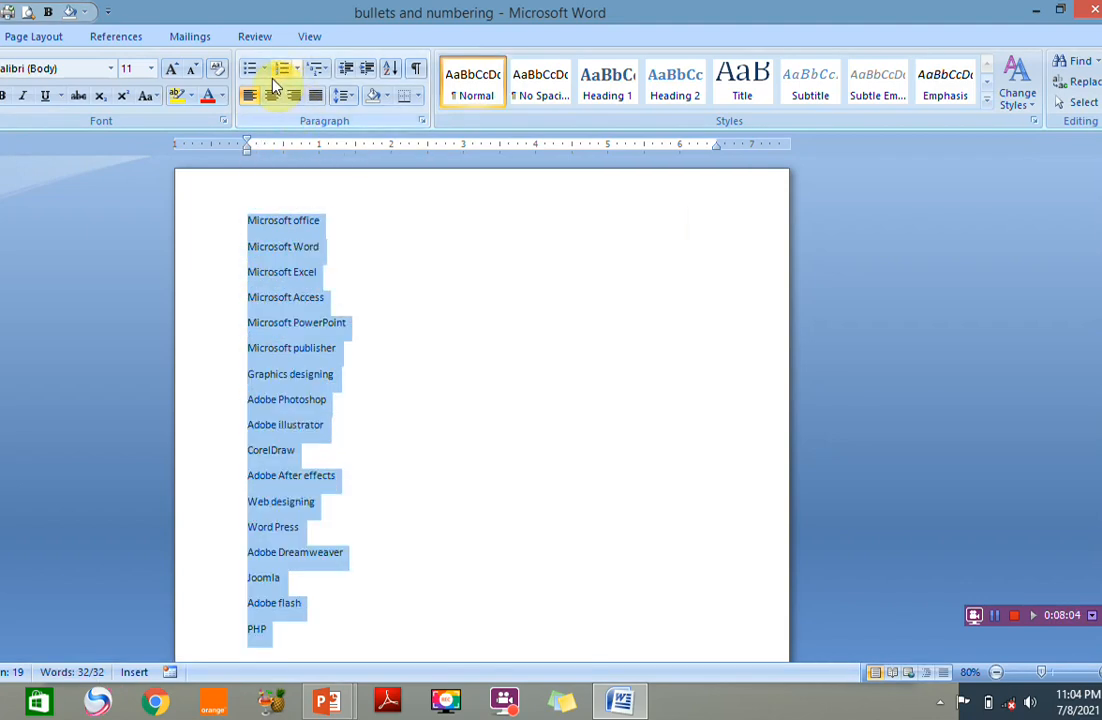
# Apply the 1) a) i) multilevel list style to all lines and demote Microsoft Word through Microsoft publisher to the second level.
pyautogui.click(316, 68)
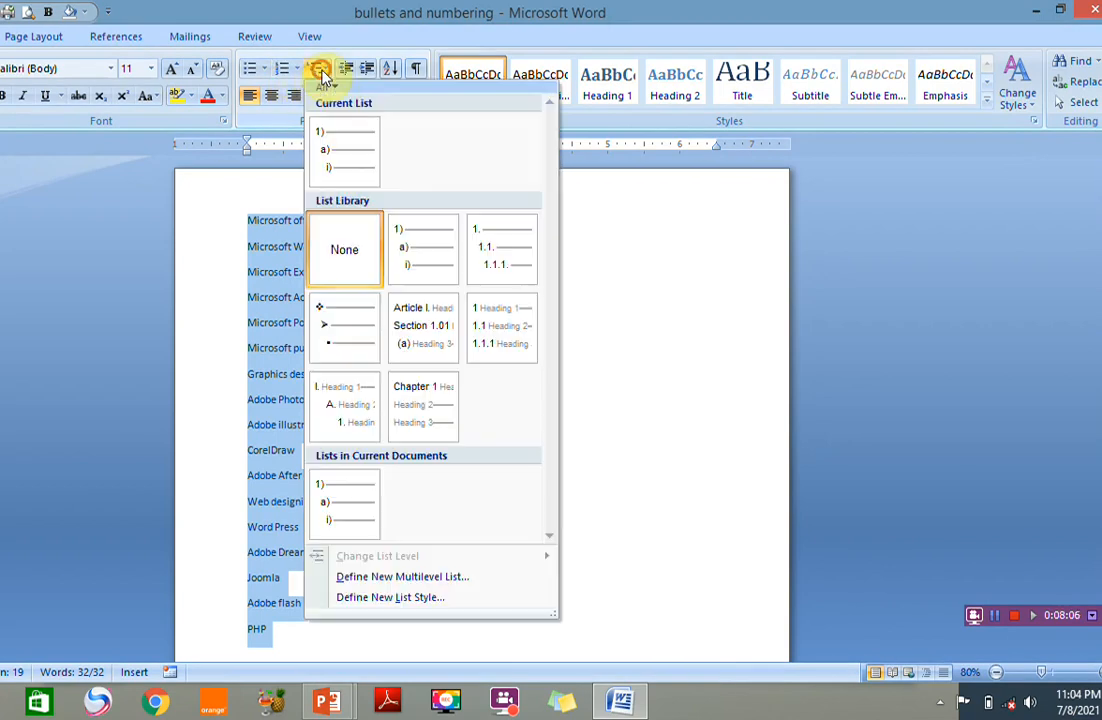
pyautogui.click(411, 246)
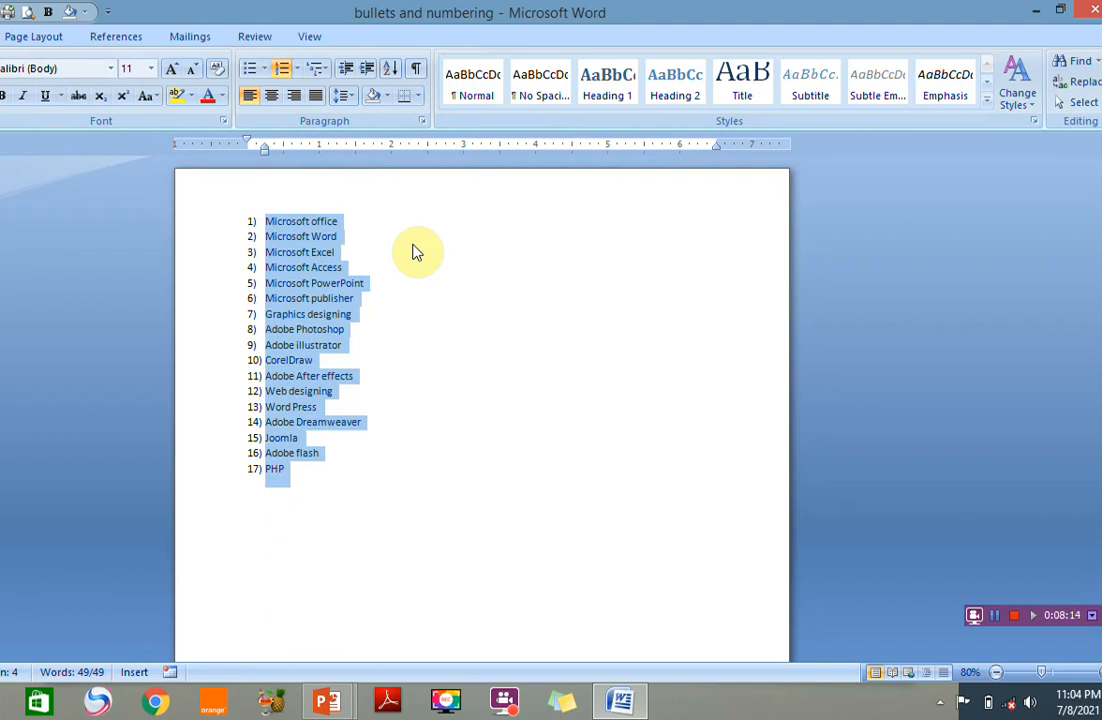
pyautogui.click(264, 237)
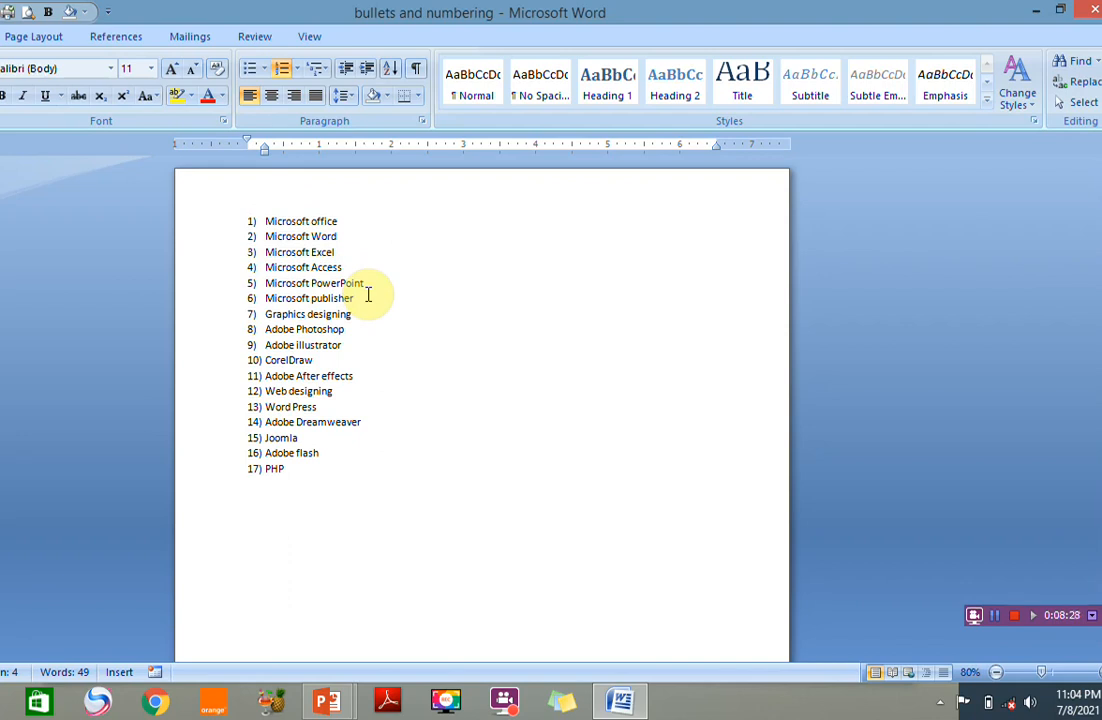
pyautogui.press('Tab')
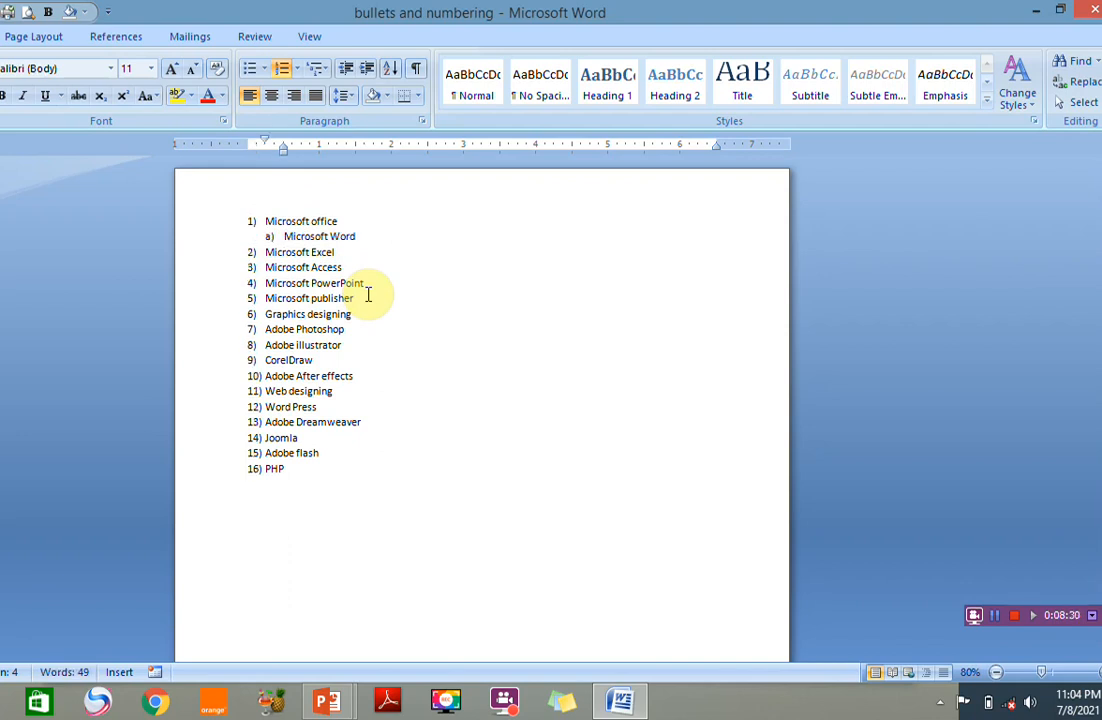
pyautogui.click(268, 251)
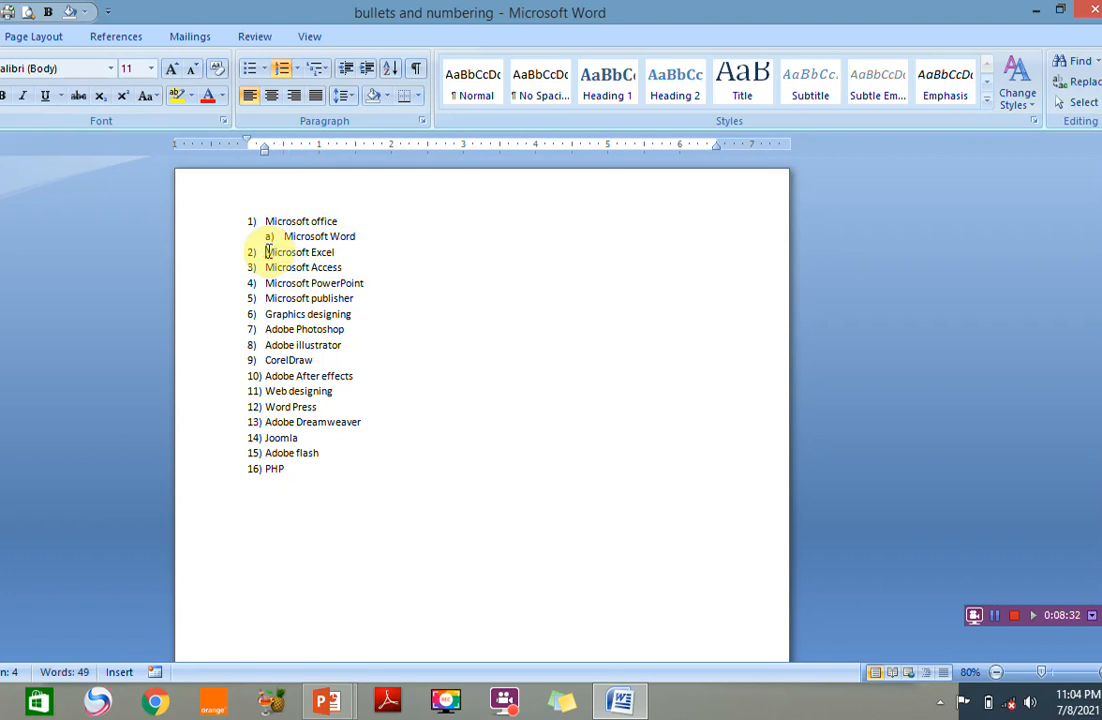
pyautogui.press('Tab')
pyautogui.click(262, 268)
pyautogui.press('Tab')
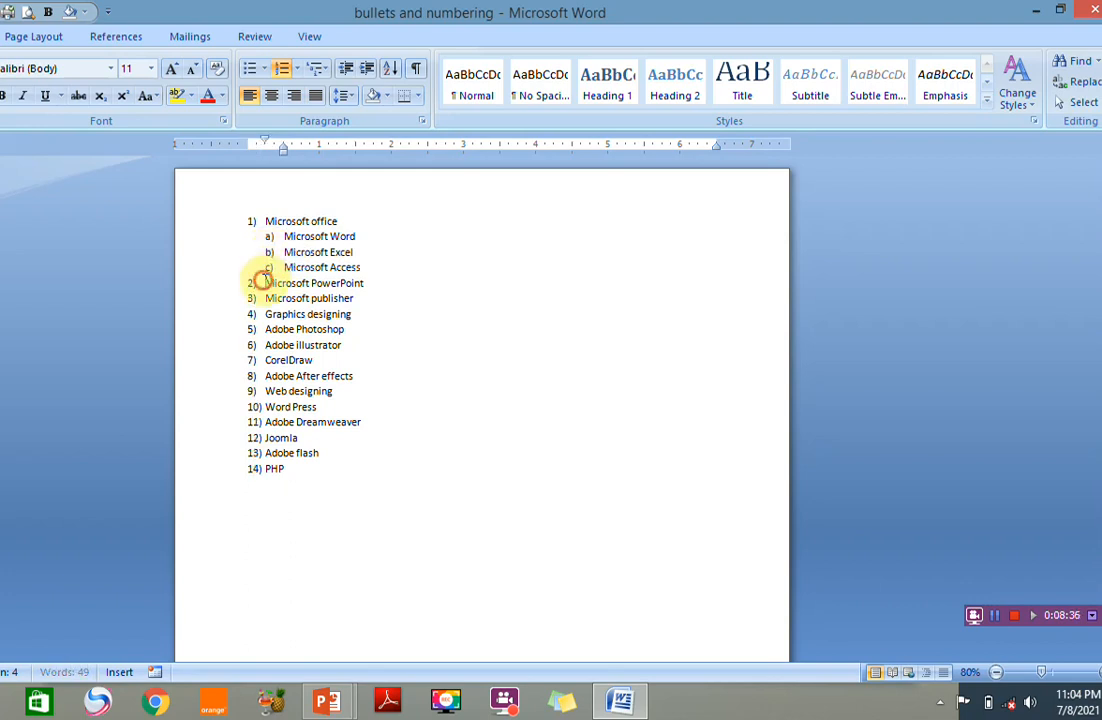
pyautogui.click(264, 283)
pyautogui.press('Tab')
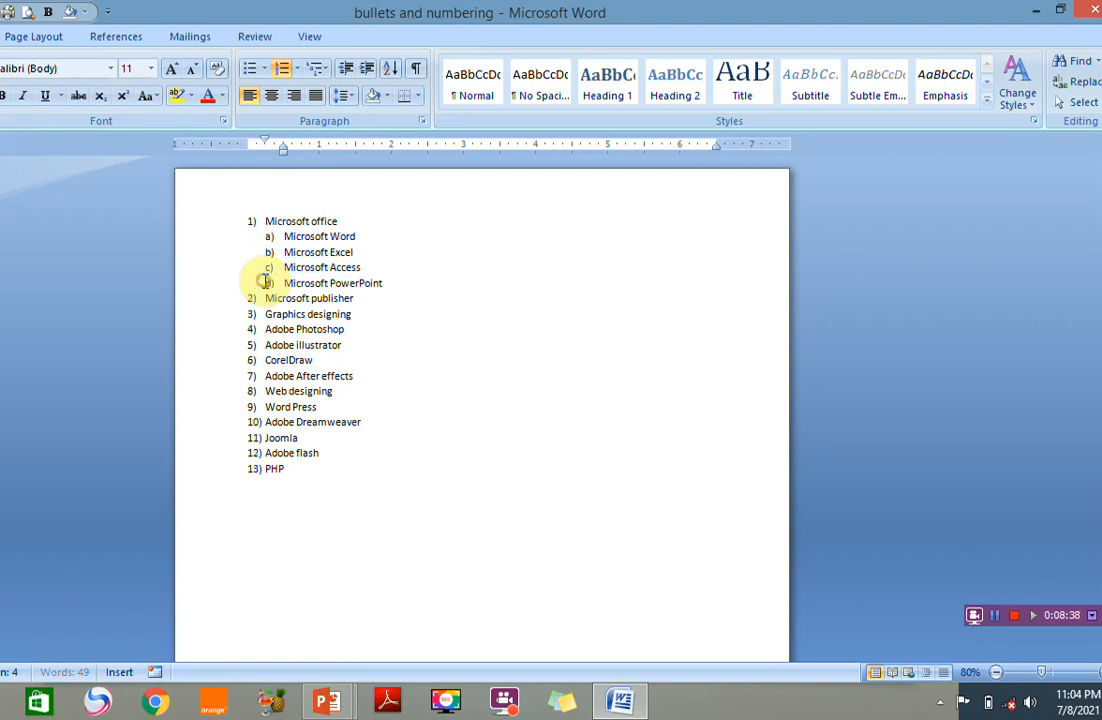
pyautogui.click(262, 298)
pyautogui.press('Tab')
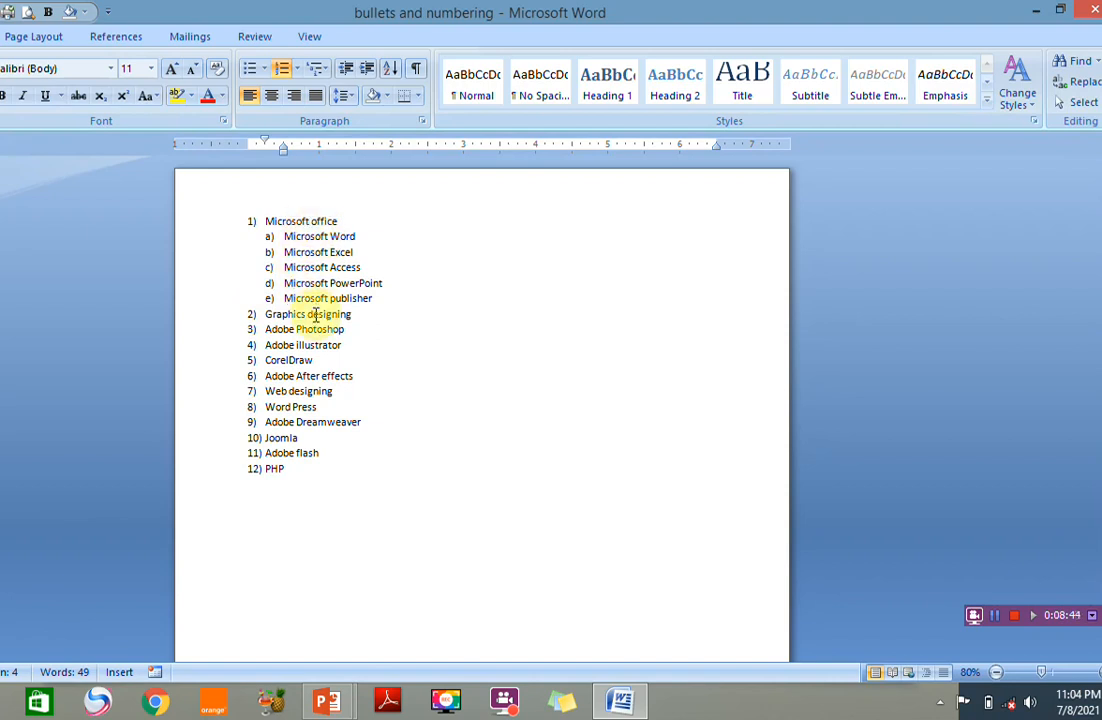
# Demote Adobe Photoshop, Adobe illustrator, CorelDraw and Adobe After effects to the second level under Graphics designing.
pyautogui.click(266, 329)
pyautogui.press('Tab')
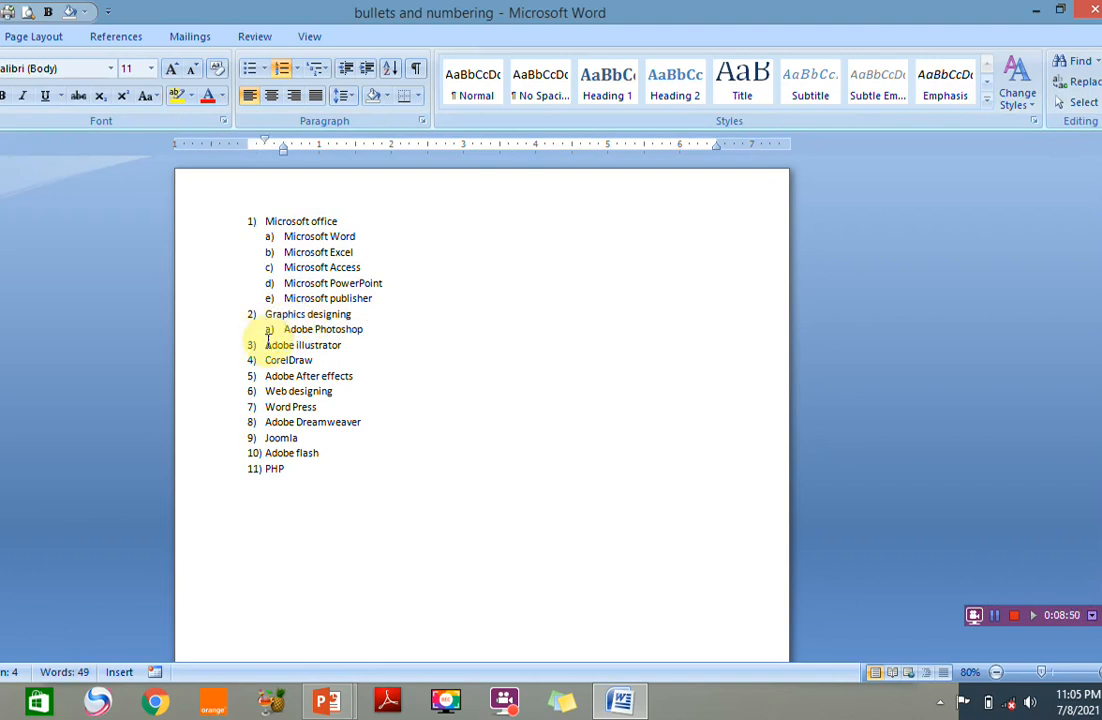
pyautogui.click(266, 344)
pyautogui.press('Tab')
pyautogui.click(266, 360)
pyautogui.press('Tab')
pyautogui.press('Tab')
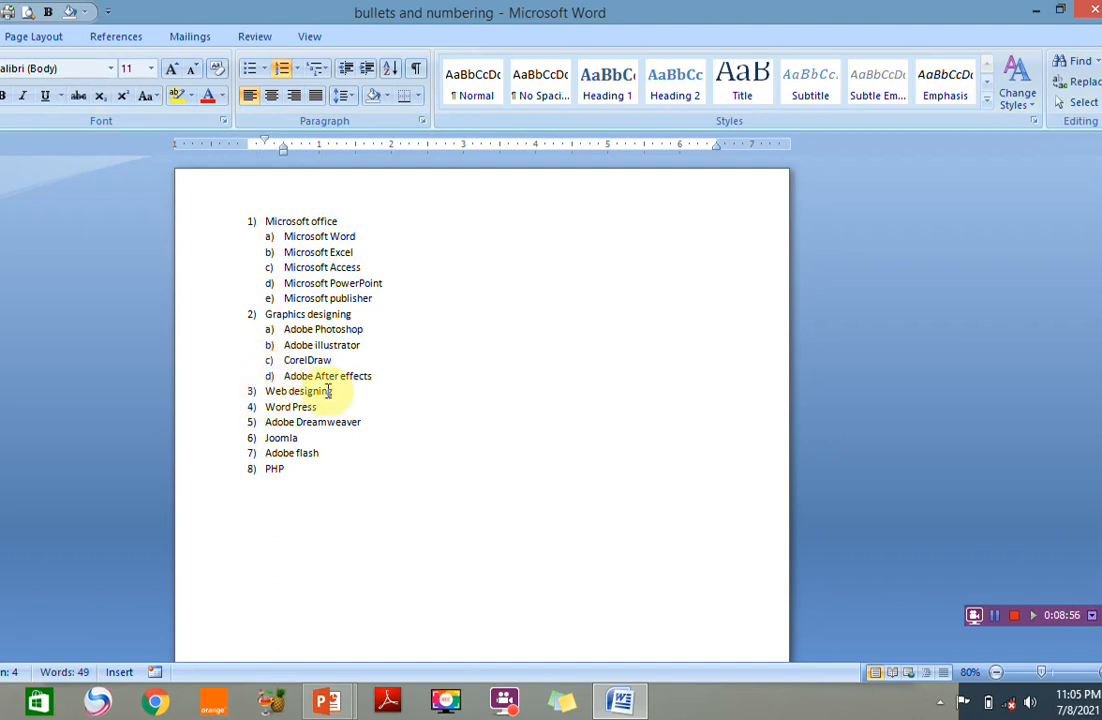
# Demote Word Press, Adobe Dreamweaver, Joomla, Adobe flash and PHP to the second level under Web designing.
pyautogui.click(268, 408)
pyautogui.press('Tab')
pyautogui.click(268, 422)
pyautogui.press('Tab')
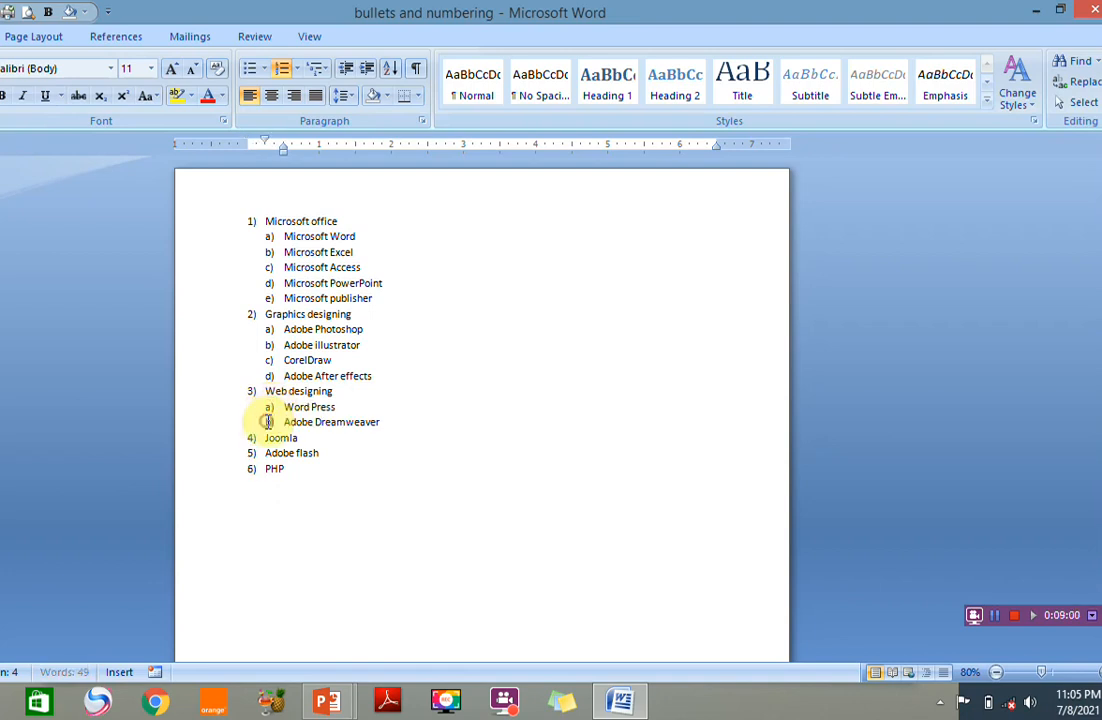
pyautogui.click(268, 438)
pyautogui.press('Tab')
pyautogui.click(266, 453)
pyautogui.press('Tab')
pyautogui.click(267, 470)
pyautogui.press('Tab')
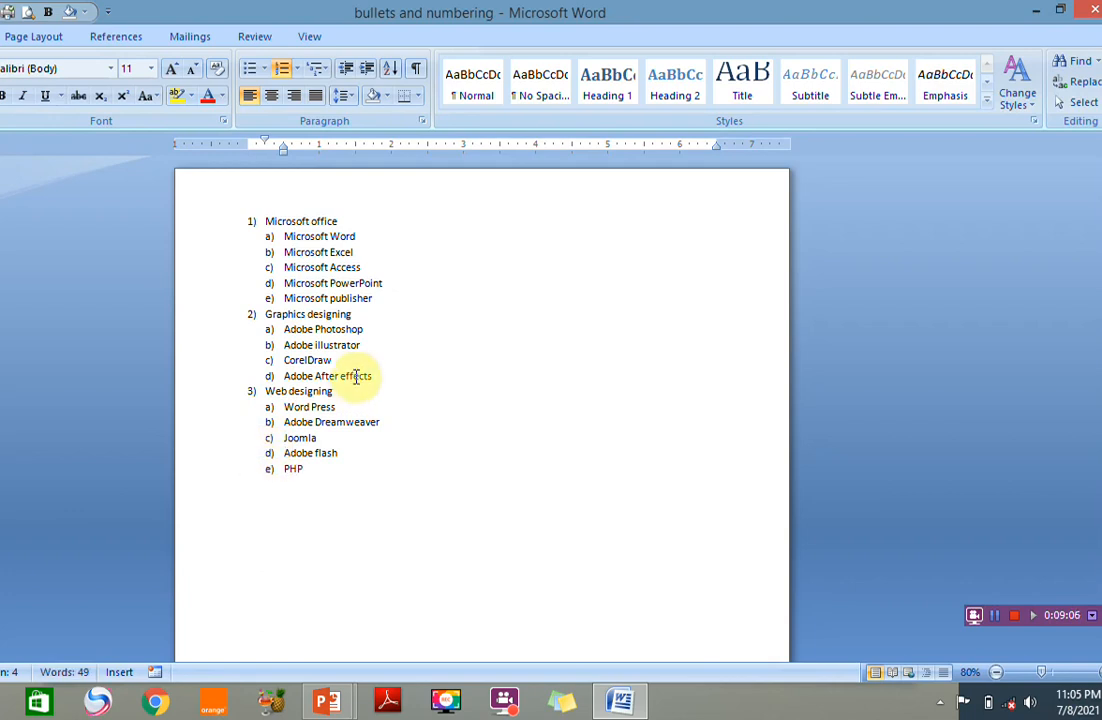
# Add a "Creating documents" item below Microsoft Word and demote it to the third level.
pyautogui.click(361, 236)
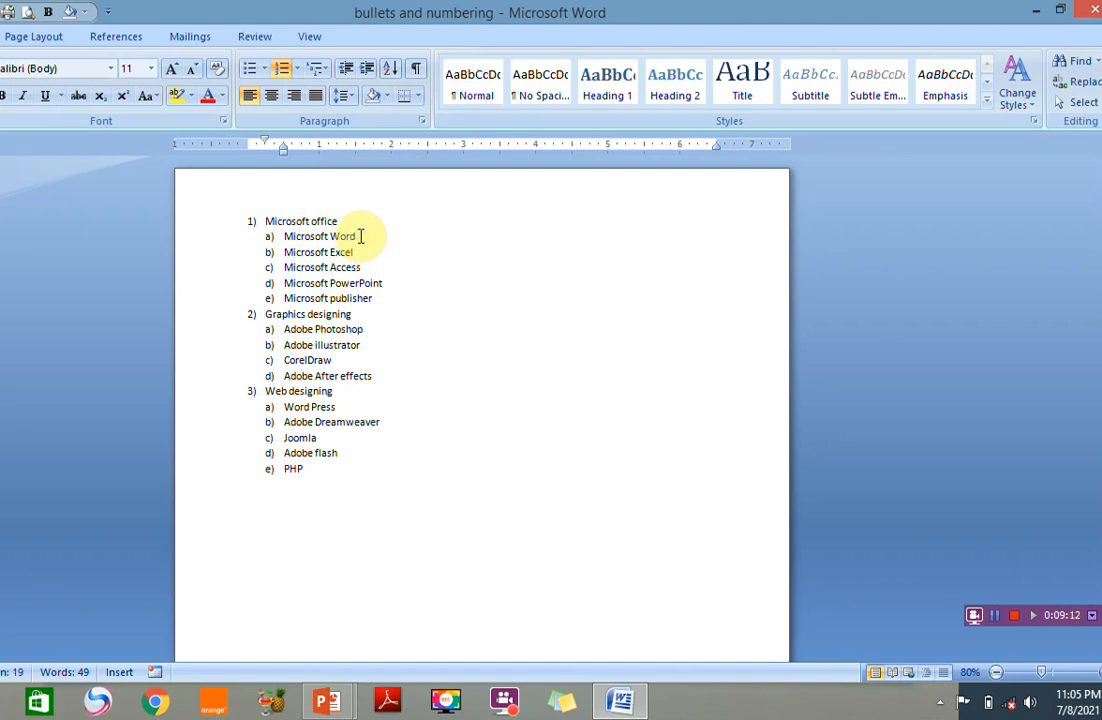
pyautogui.press('Return')
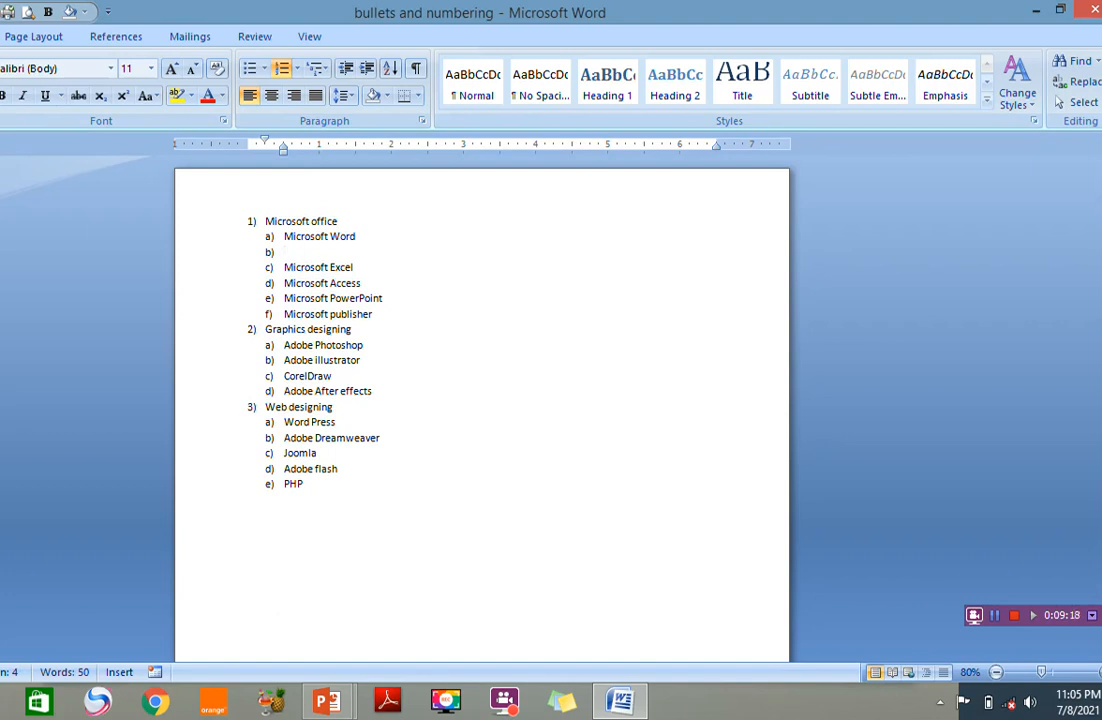
pyautogui.write('creating documents')
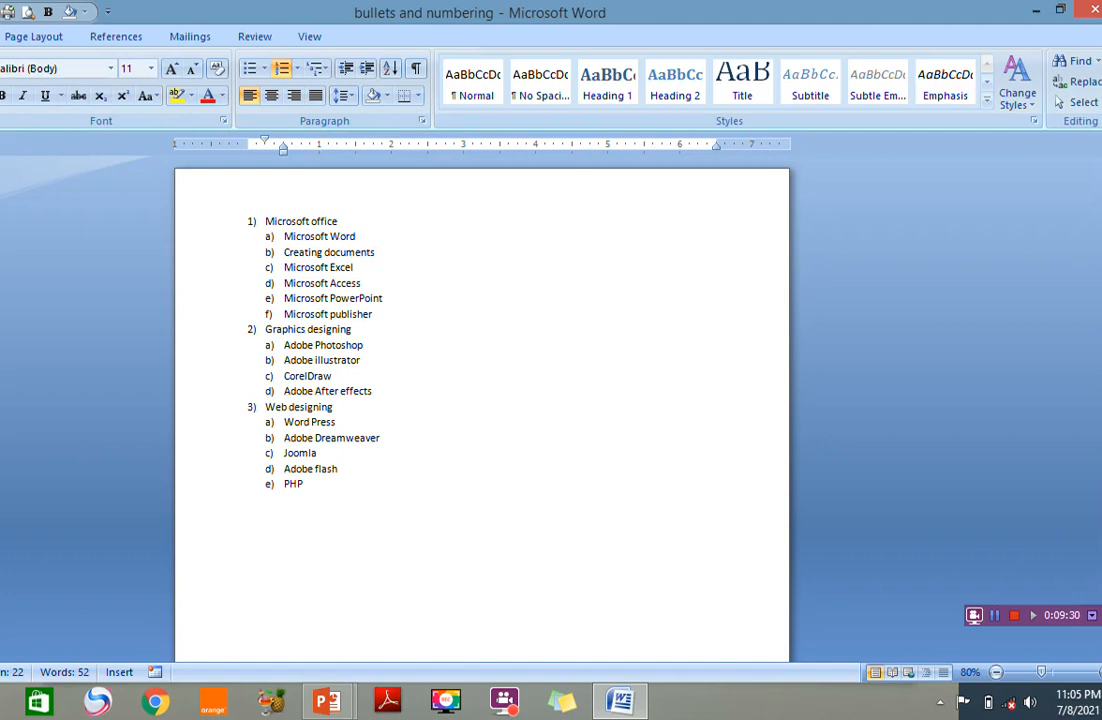
pyautogui.click(285, 252)
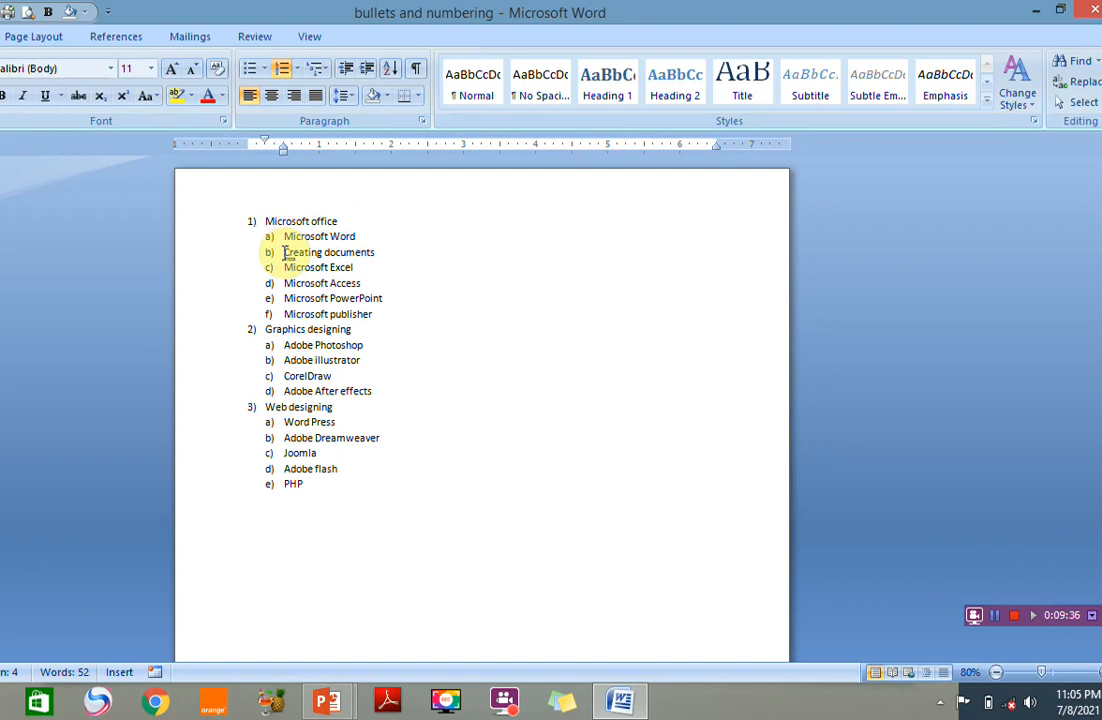
pyautogui.press('Tab')
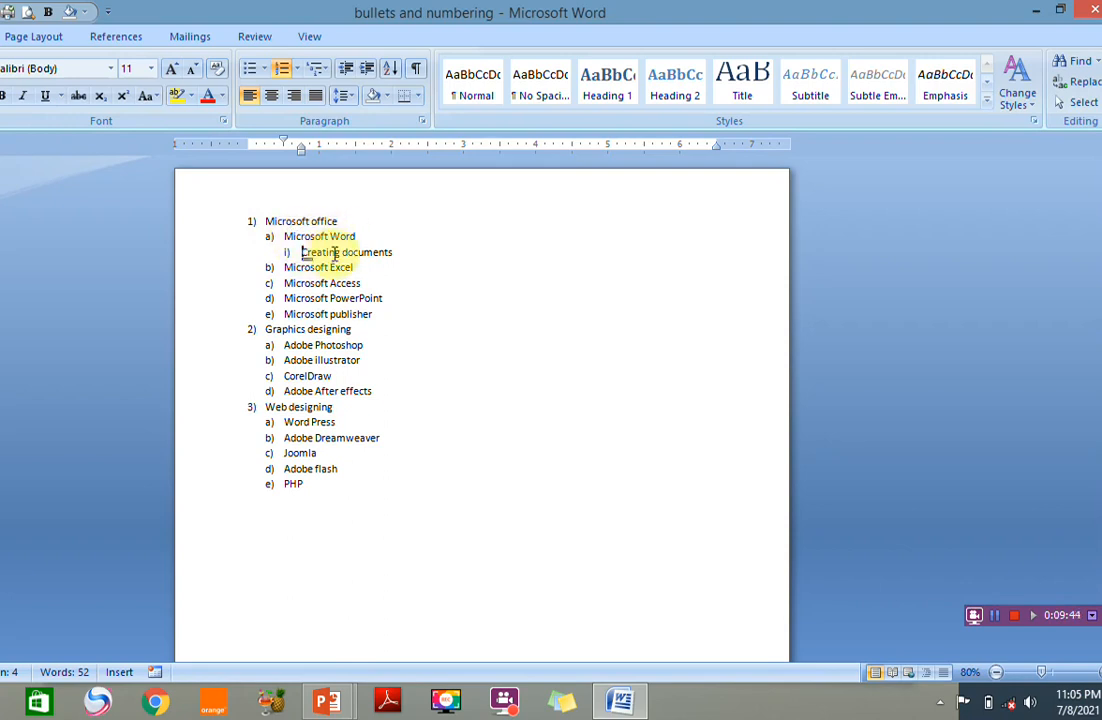
# Add a second third-level item, "Printing document", below Creating documents.
pyautogui.click(395, 253)
pyautogui.press('Return')
pyautogui.write('s')
pyautogui.press('BackSpace')
pyautogui.write('p')
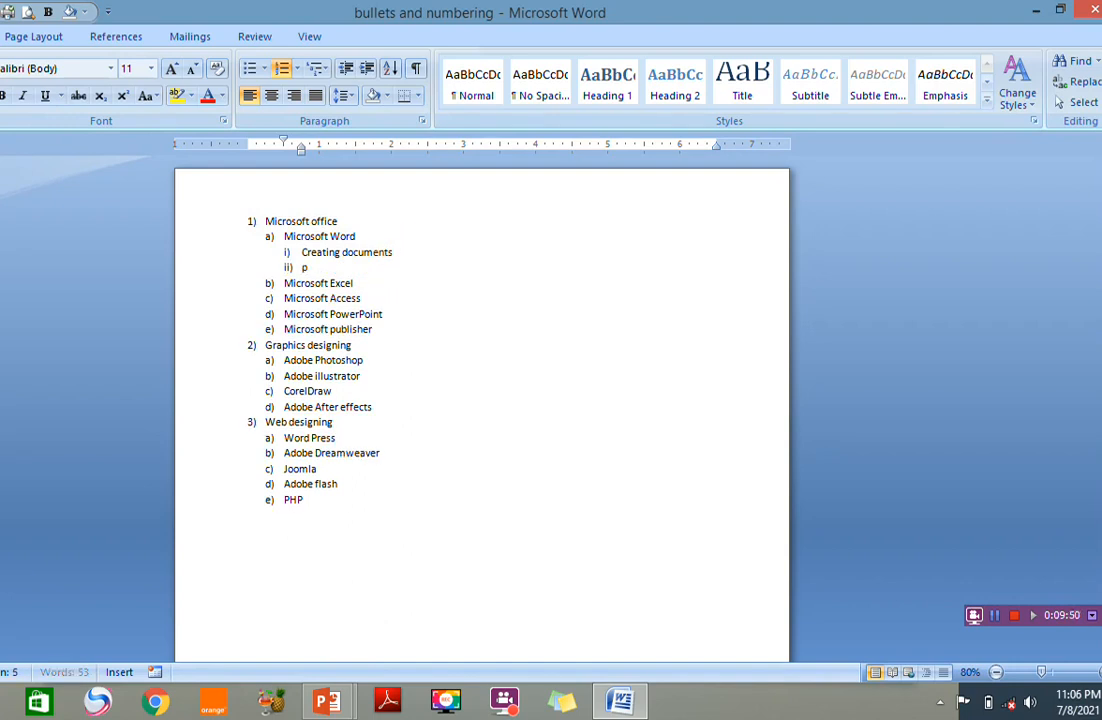
pyautogui.write('rinting document')
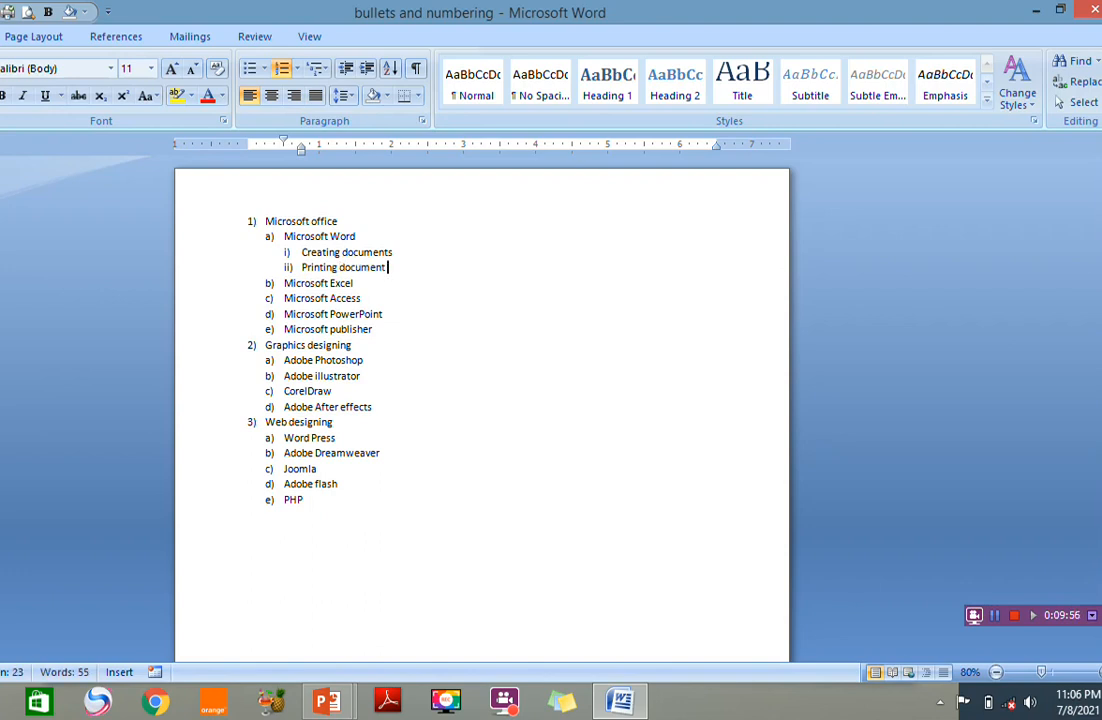
# Add a "Making calculations" item below Microsoft Excel and demote it to the third level.
pyautogui.click(358, 284)
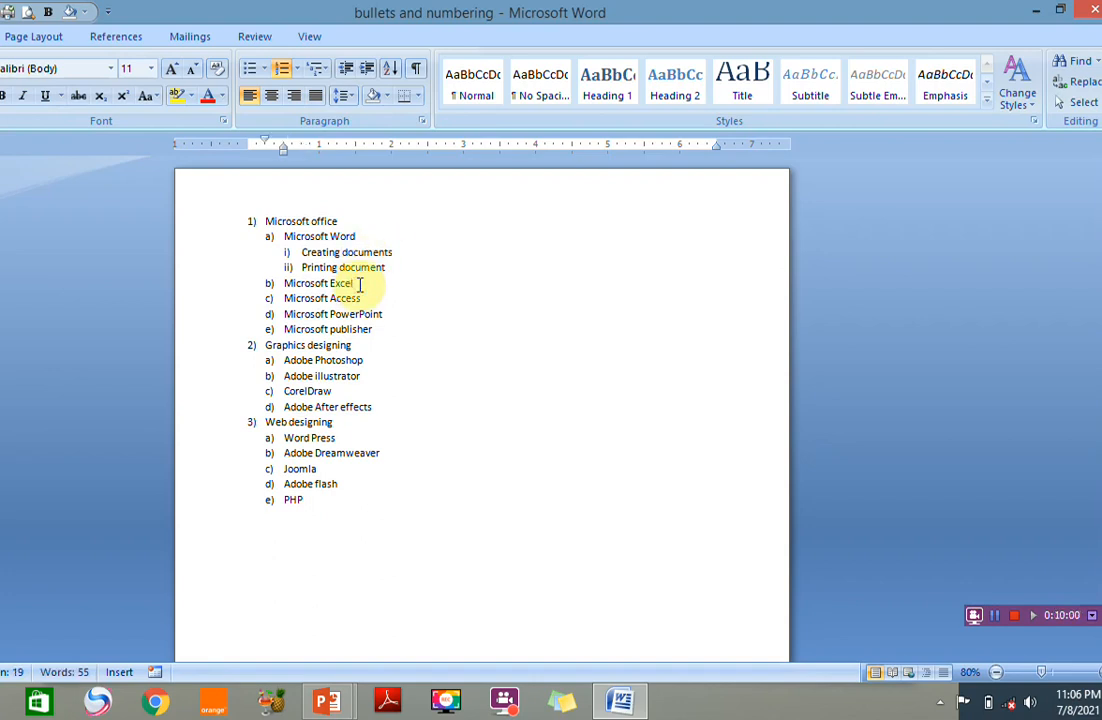
pyautogui.press('Return')
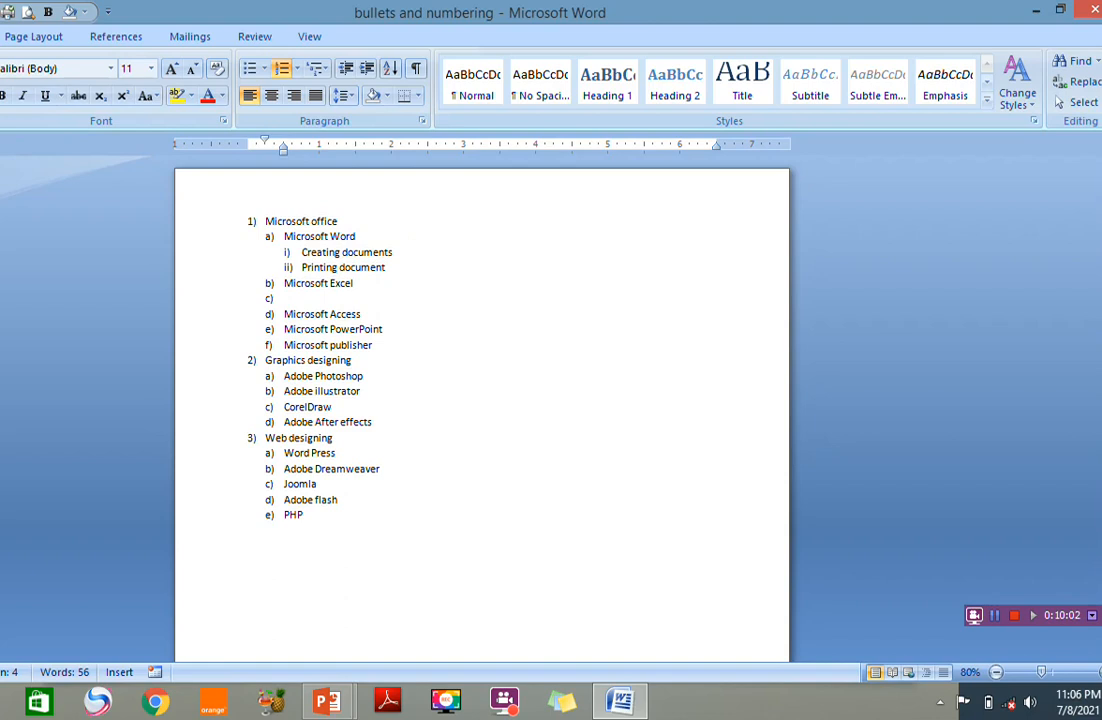
pyautogui.write('making calculations')
pyautogui.click(287, 298)
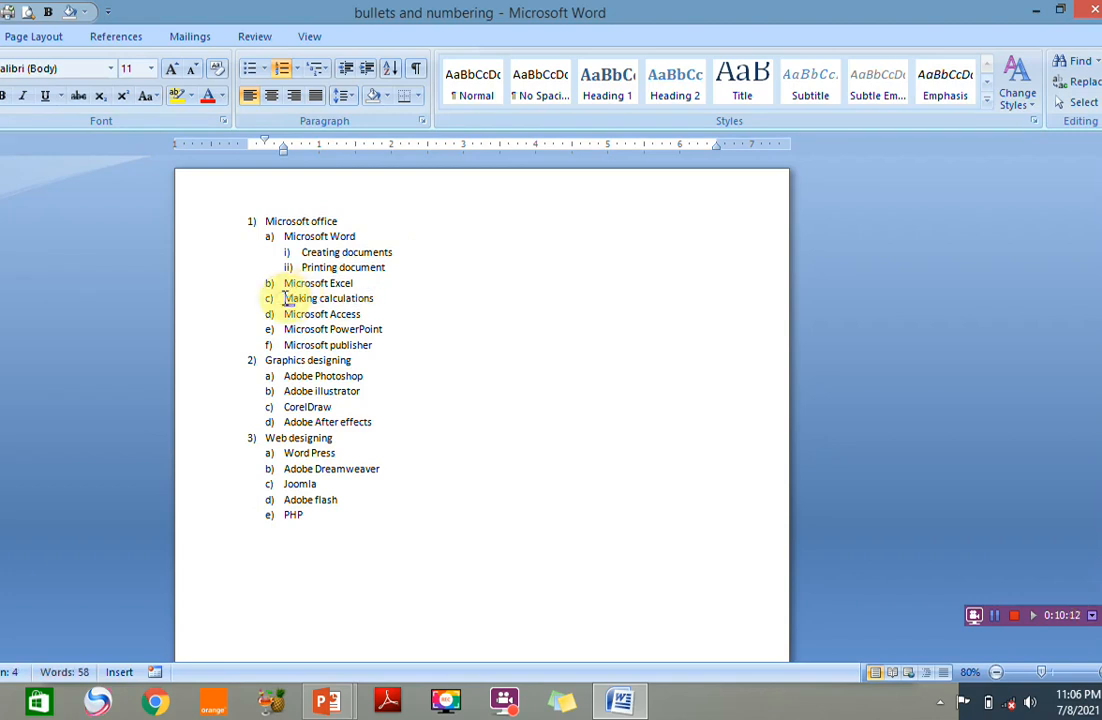
pyautogui.press('Tab')
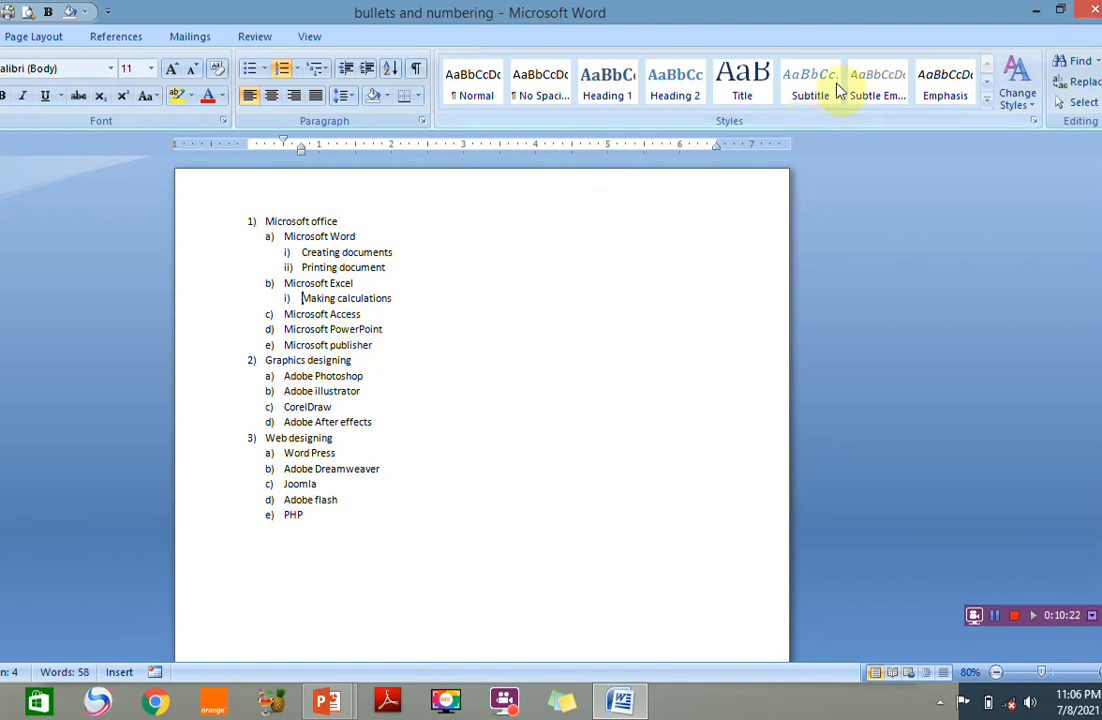
# Restore the Word window to its smaller size and save the bullets and numbering document.
pyautogui.click(1060, 10)
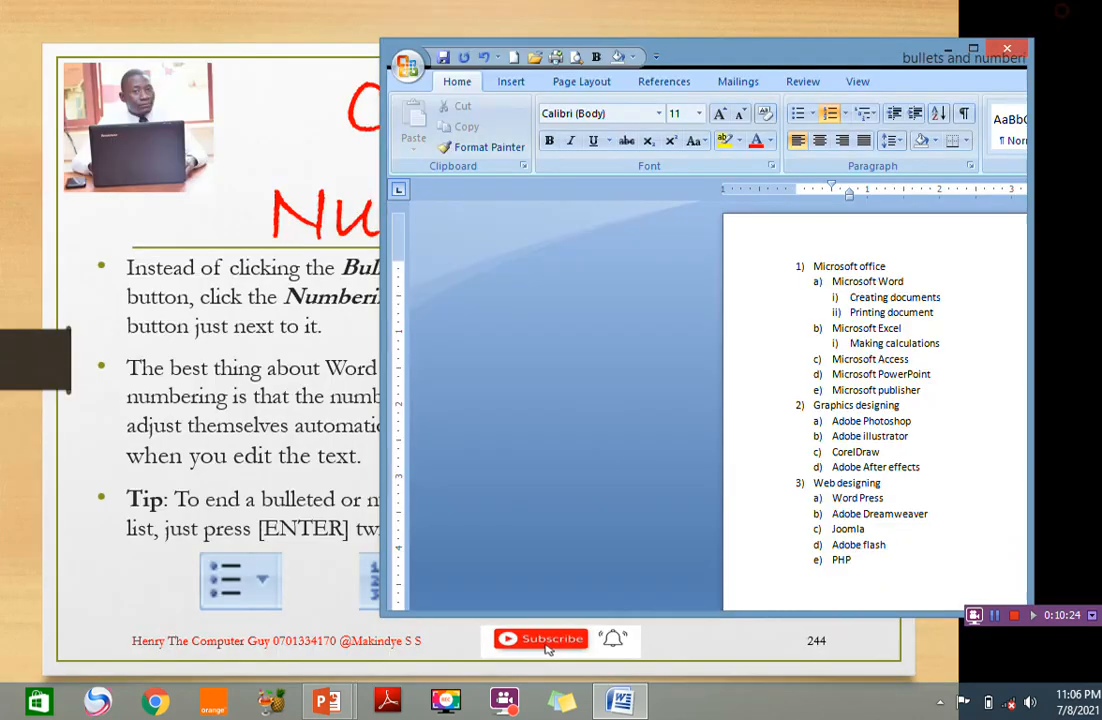
pyautogui.click(407, 66)
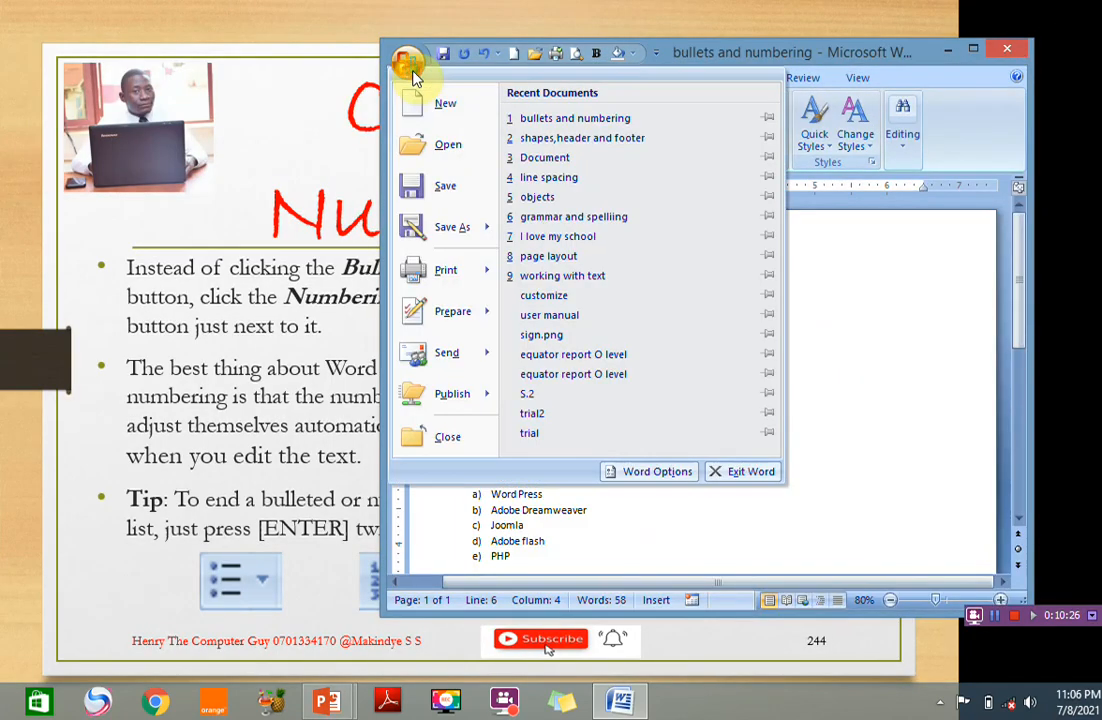
pyautogui.click(437, 198)
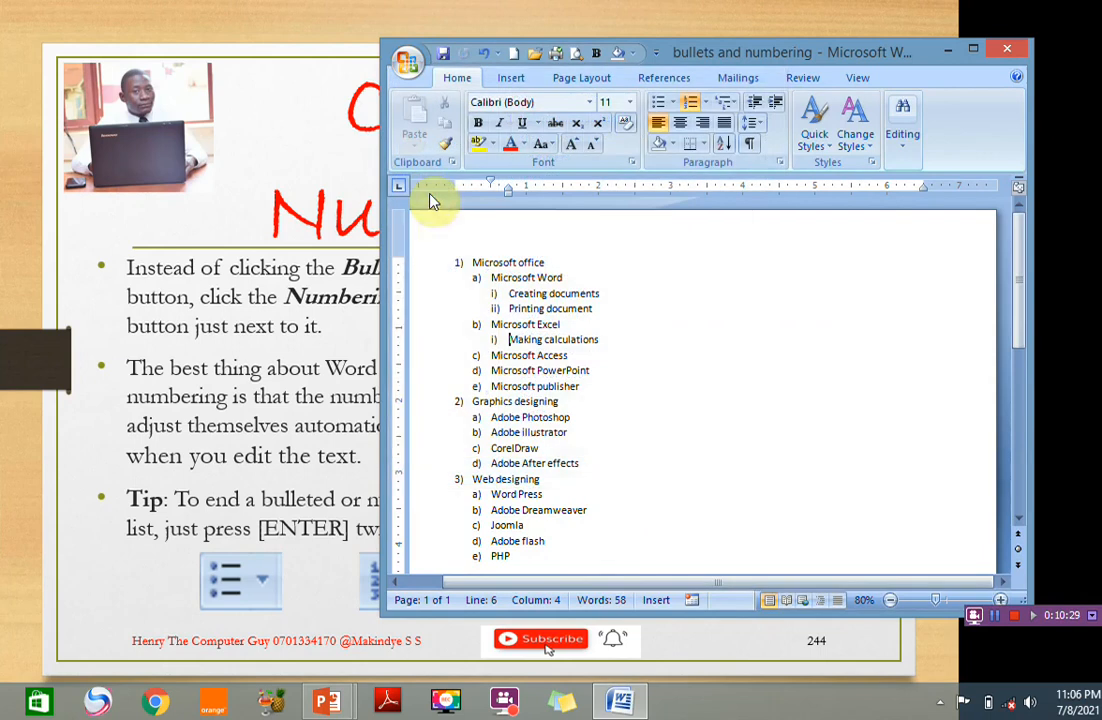
# Close the Word document and advance the PowerPoint slide show past the Creating a Numbered List slide.
pyautogui.click(1003, 48)
pyautogui.click(677, 314)
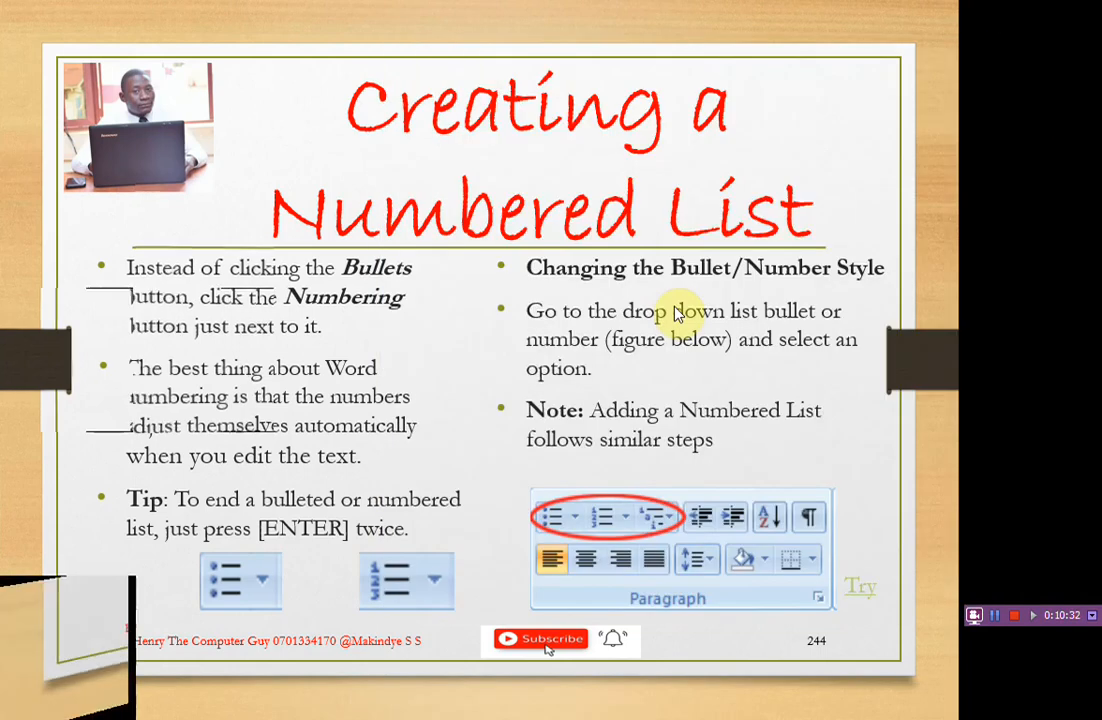